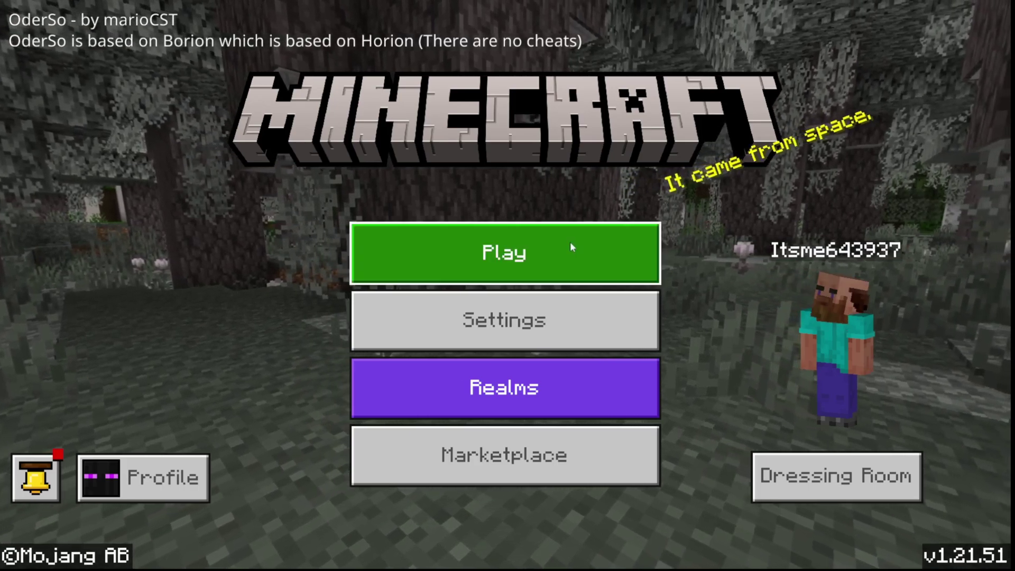
- Load My World from the Play menu's world list
{"action": "left_click", "coordinate": [569, 242]}
{"action": "left_click", "coordinate": [581, 357]}
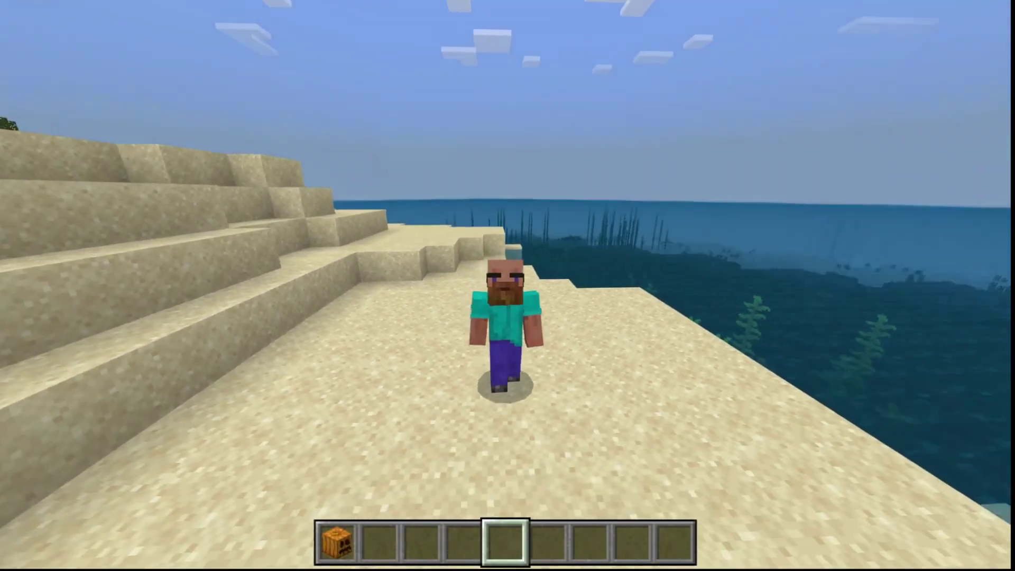
- Switch to first-person view with F5 and open the OderSo Modules menu
{"action": "key", "text": "F5"}
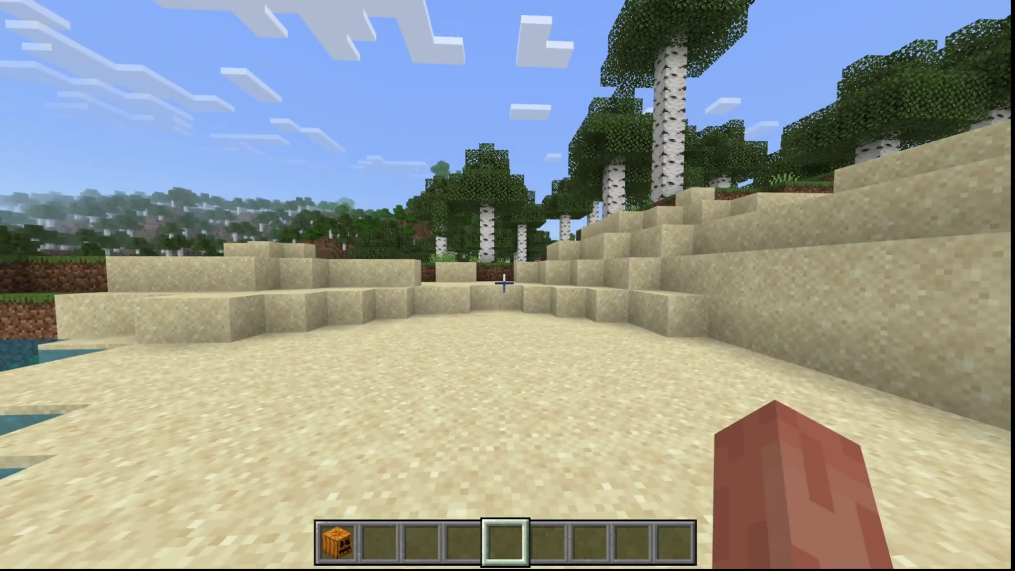
{"action": "key", "text": "Shift_R"}
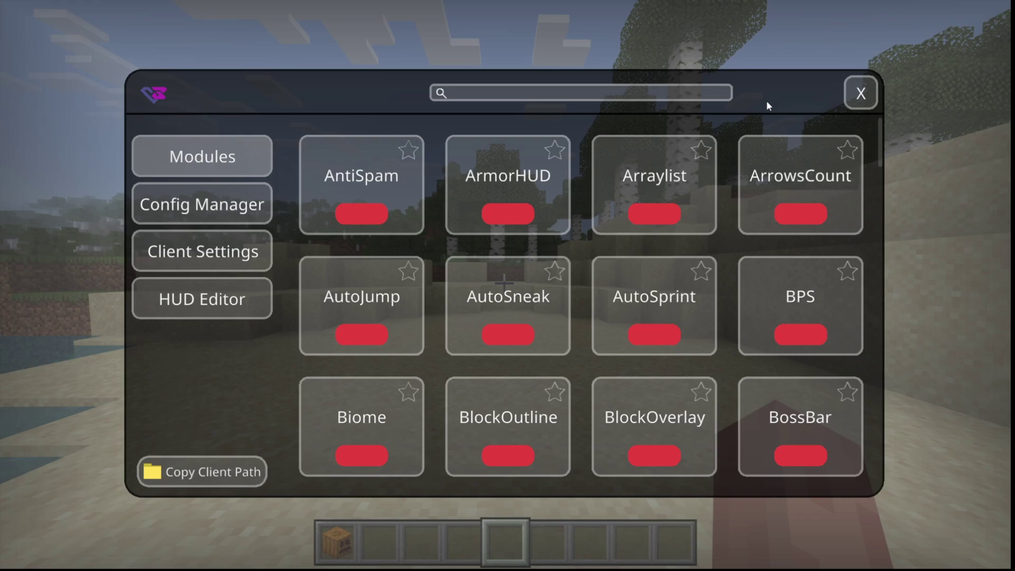
{"action": "scroll", "coordinate": [716, 212], "scroll_direction": "down", "scroll_amount": 5}
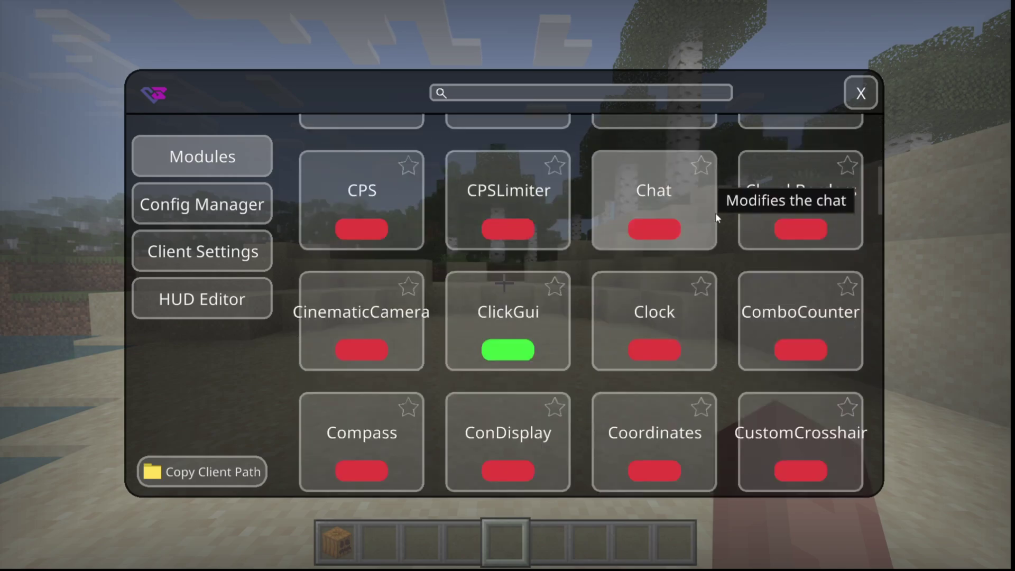
{"action": "scroll", "coordinate": [715, 212], "scroll_direction": "down", "scroll_amount": 15}
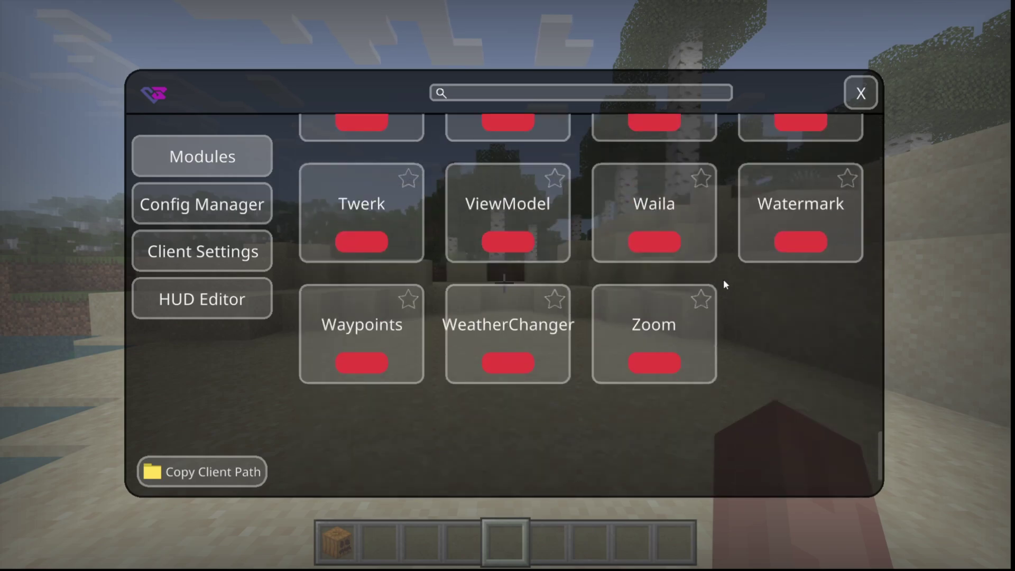
{"action": "scroll", "coordinate": [727, 287], "scroll_direction": "up", "scroll_amount": 20}
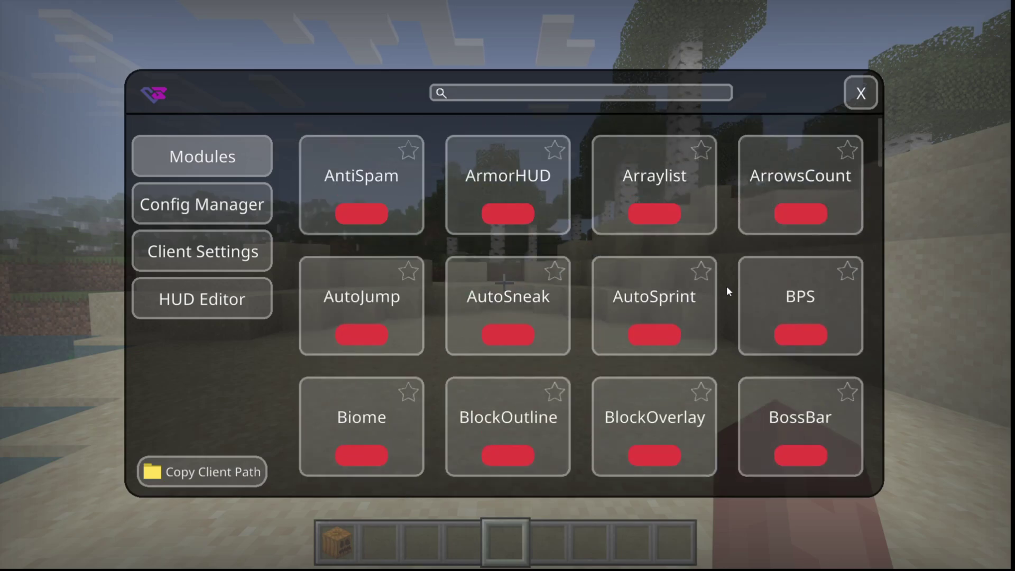
{"action": "scroll", "coordinate": [734, 182], "scroll_direction": "down", "scroll_amount": 1}
{"action": "scroll", "coordinate": [390, 195], "scroll_direction": "up", "scroll_amount": 1}
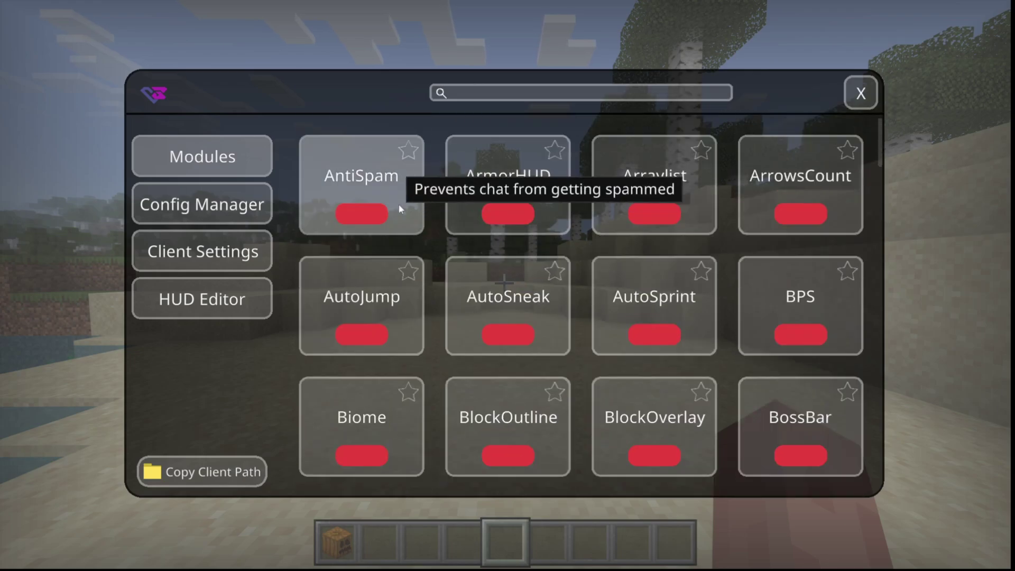
{"action": "left_click", "coordinate": [366, 212]}
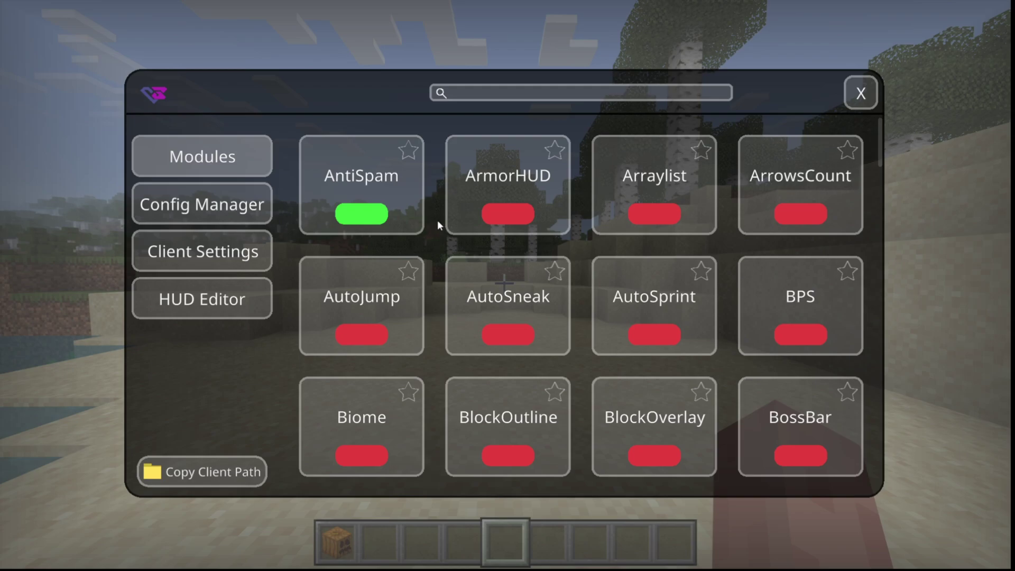
{"action": "left_click", "coordinate": [364, 218]}
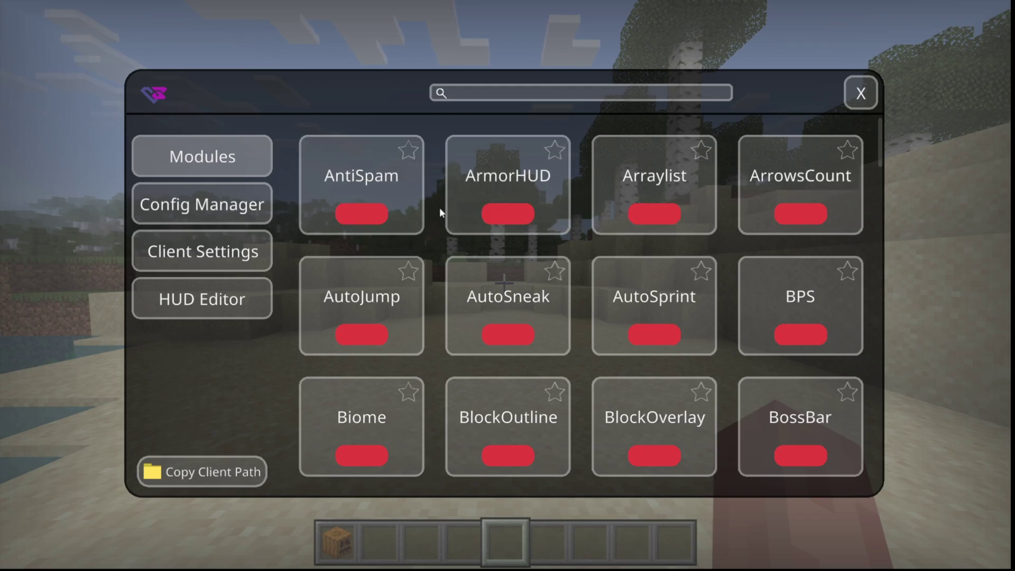
{"action": "right_click", "coordinate": [357, 173]}
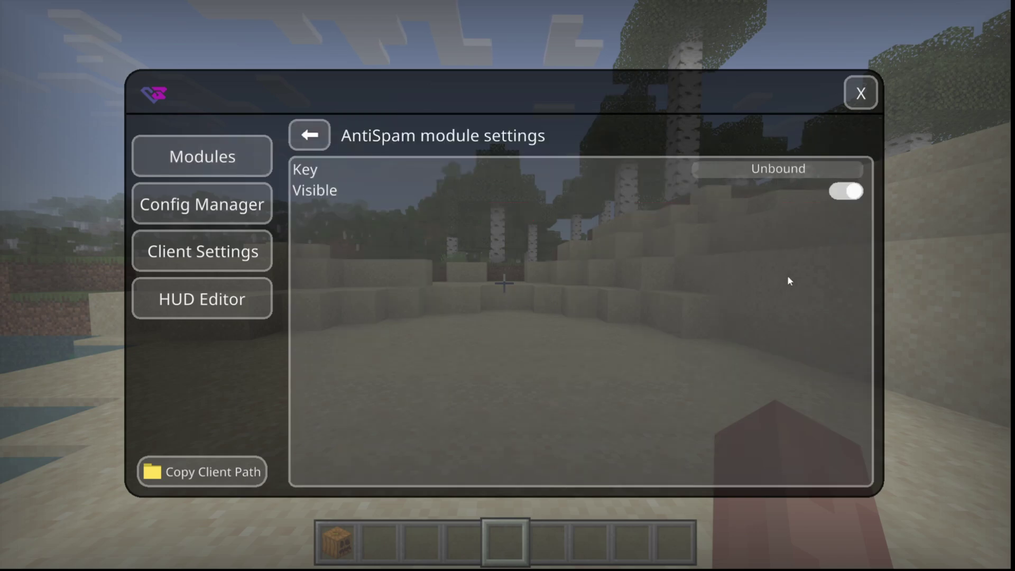
{"action": "left_click", "coordinate": [309, 134]}
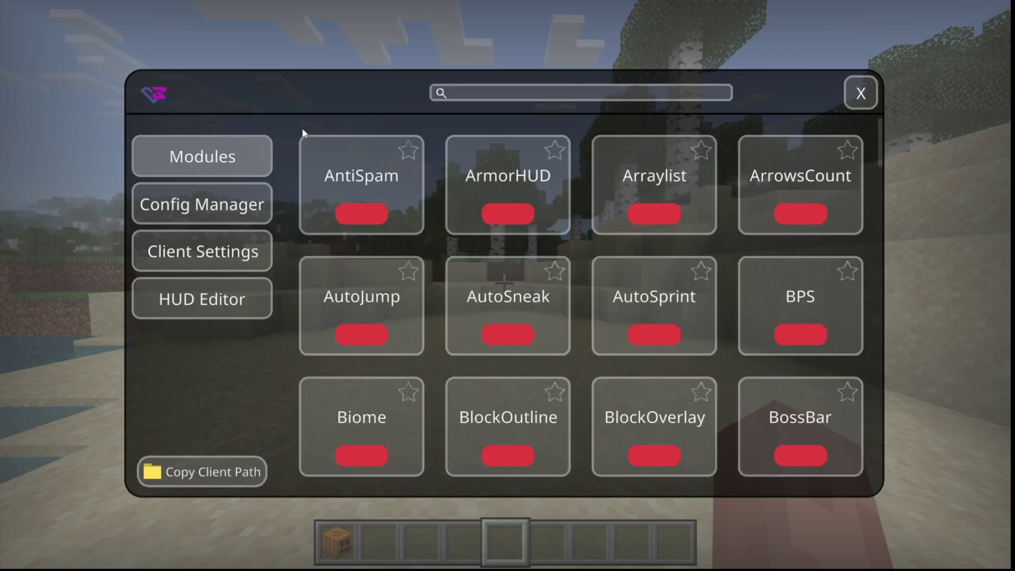
{"action": "right_click", "coordinate": [488, 155]}
{"action": "left_click", "coordinate": [317, 135]}
{"action": "right_click", "coordinate": [652, 151]}
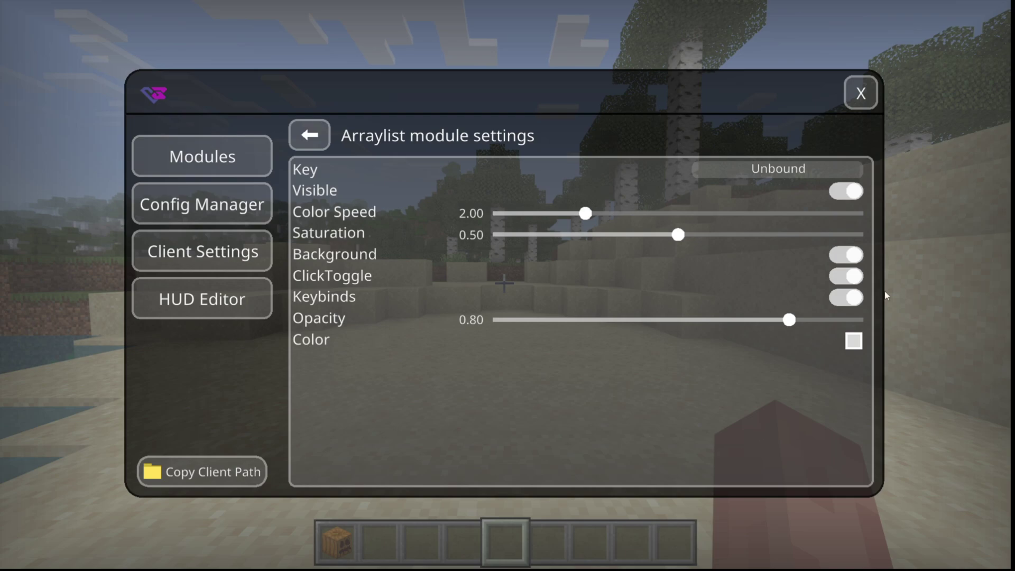
{"action": "left_click", "coordinate": [308, 135]}
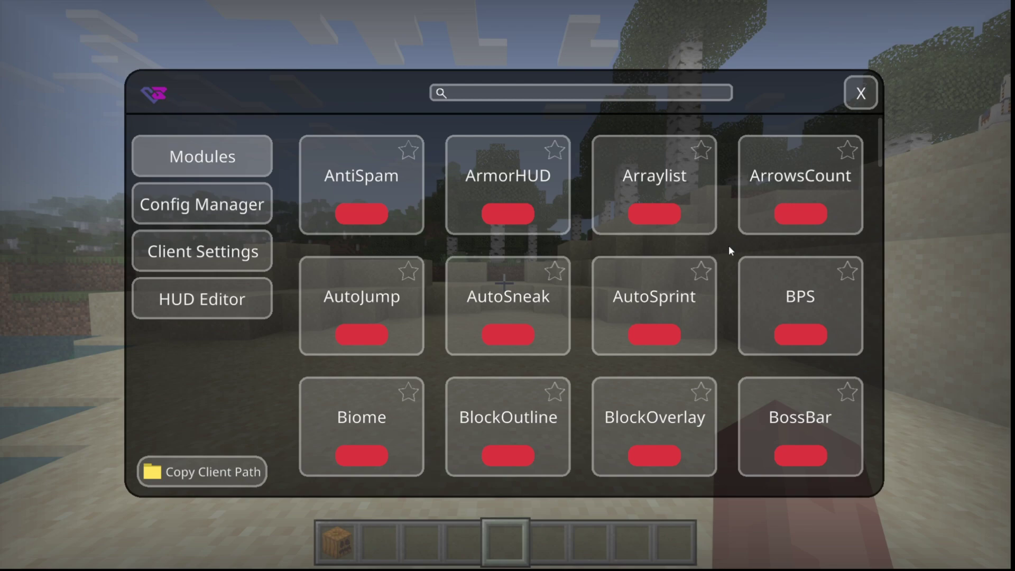
- Favourite then unfavourite AutoSprint, and open the ClickGui module's settings (key L, Eject END)
{"action": "left_click", "coordinate": [701, 271]}
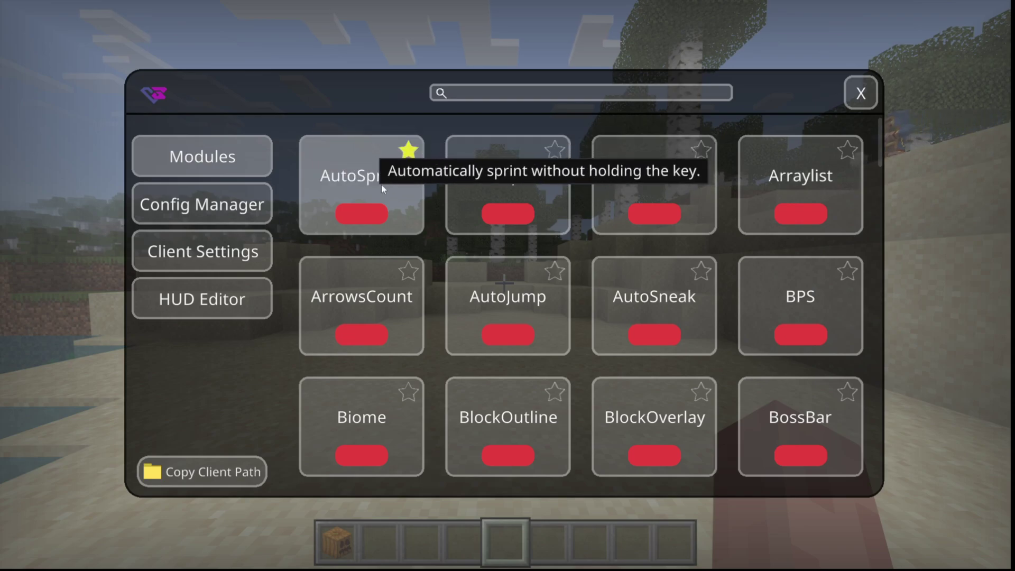
{"action": "left_click", "coordinate": [409, 150]}
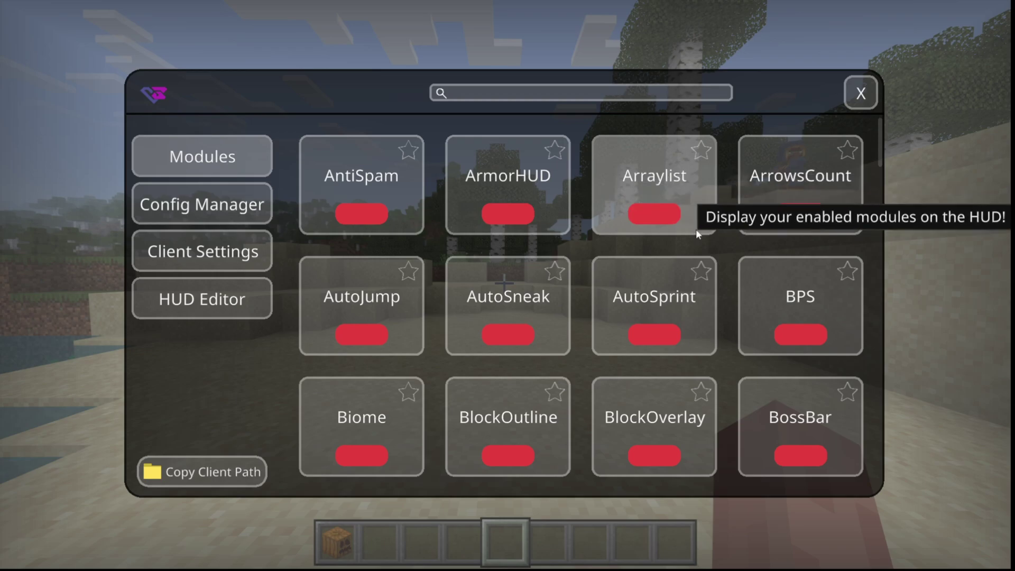
{"action": "scroll", "coordinate": [709, 253], "scroll_direction": "down", "scroll_amount": 15}
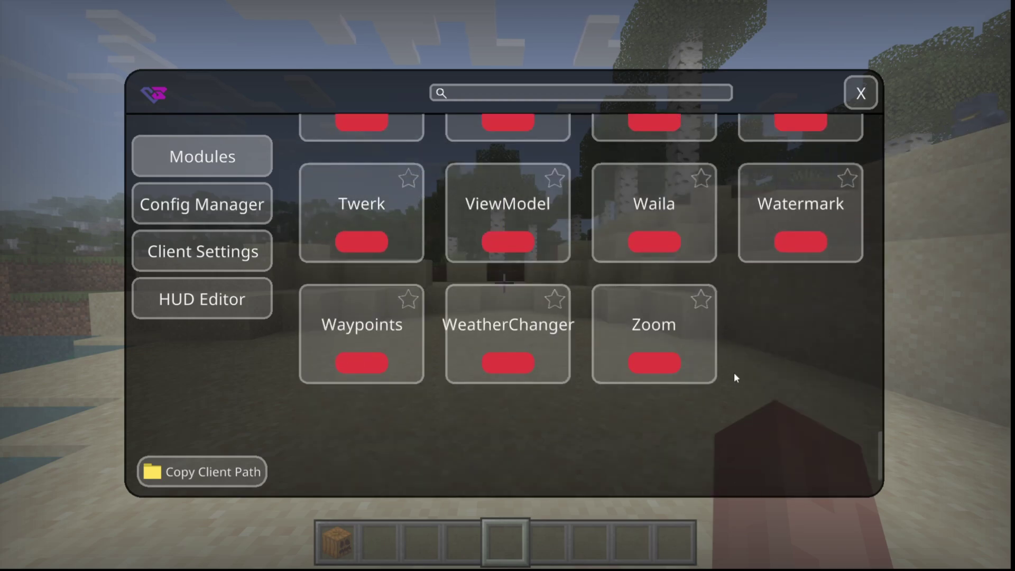
{"action": "scroll", "coordinate": [734, 372], "scroll_direction": "up", "scroll_amount": 10}
{"action": "scroll", "coordinate": [734, 373], "scroll_direction": "up", "scroll_amount": 2}
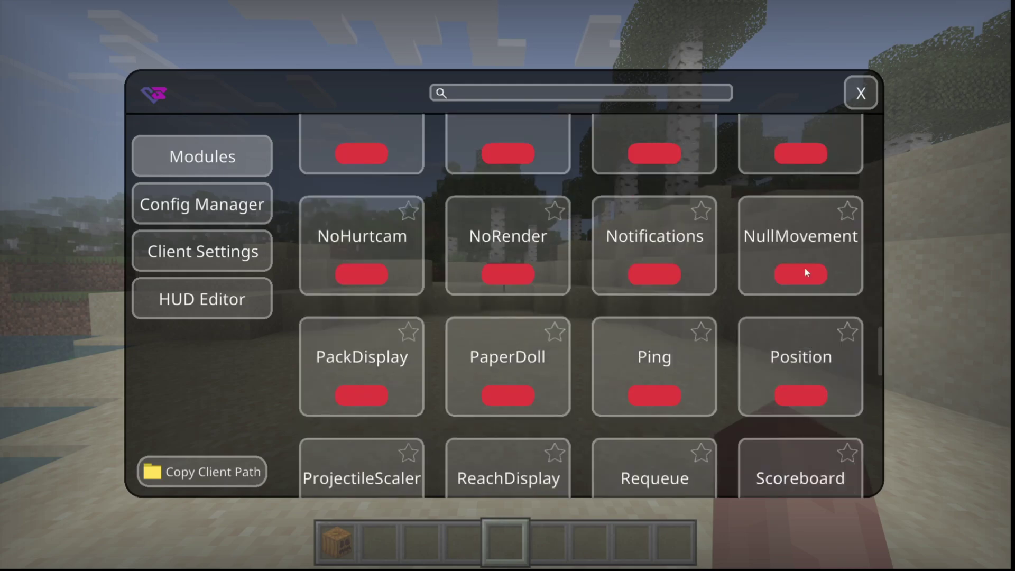
{"action": "scroll", "coordinate": [804, 266], "scroll_direction": "down", "scroll_amount": 2}
{"action": "scroll", "coordinate": [709, 321], "scroll_direction": "up", "scroll_amount": 6}
{"action": "scroll", "coordinate": [741, 325], "scroll_direction": "up", "scroll_amount": 10}
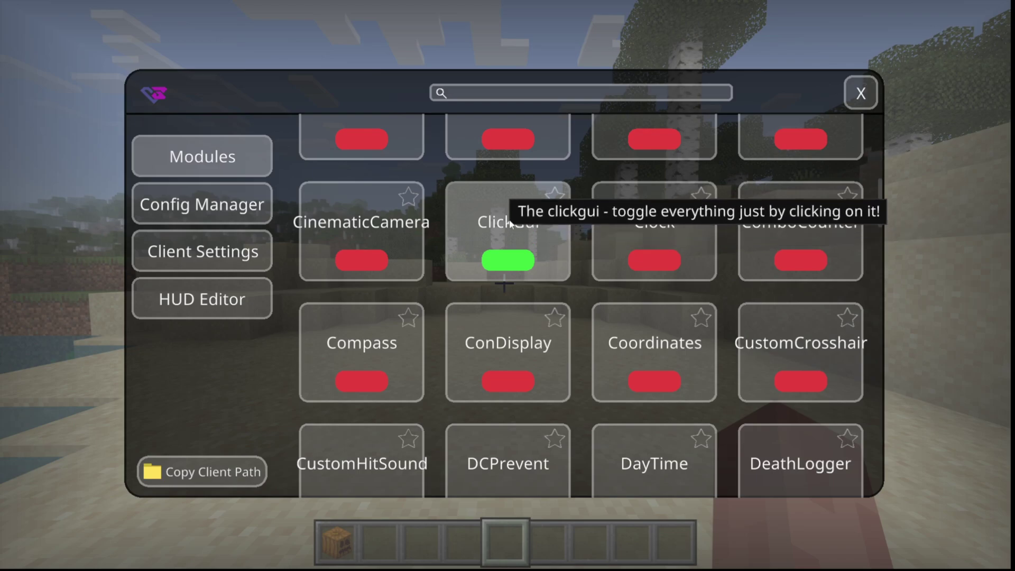
{"action": "left_click", "coordinate": [508, 196]}
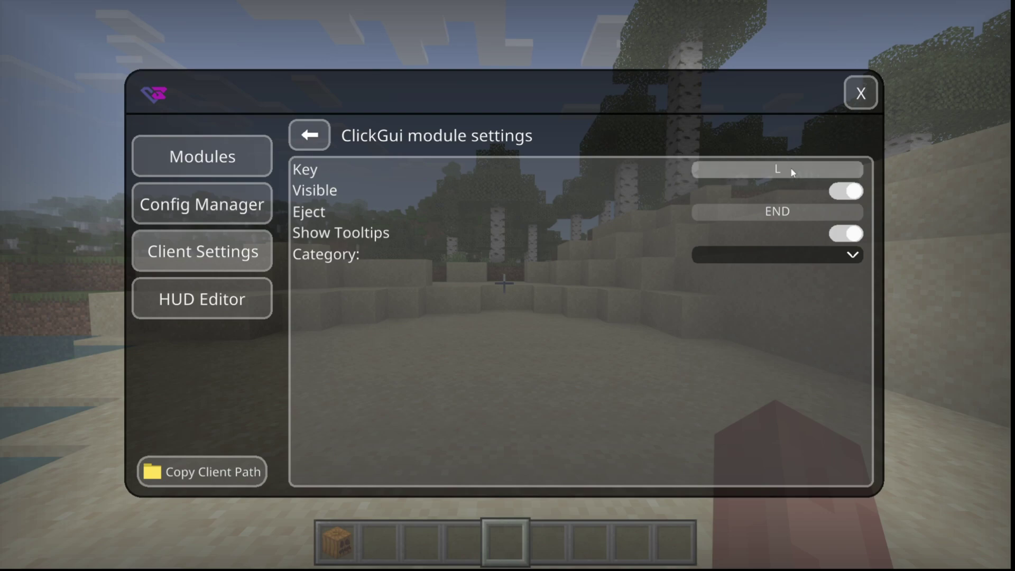
- Go from ClickGui to ArmorHUD's settings, try binding its key to L, and escape back
{"action": "left_click", "coordinate": [315, 132]}
{"action": "scroll", "coordinate": [541, 240], "scroll_direction": "up", "scroll_amount": 3}
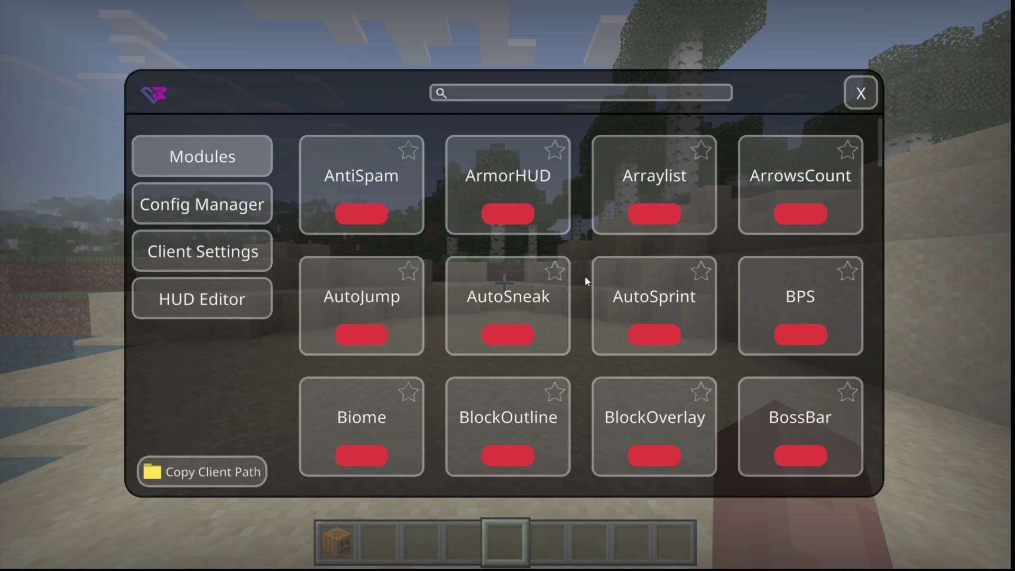
{"action": "left_click", "coordinate": [497, 163]}
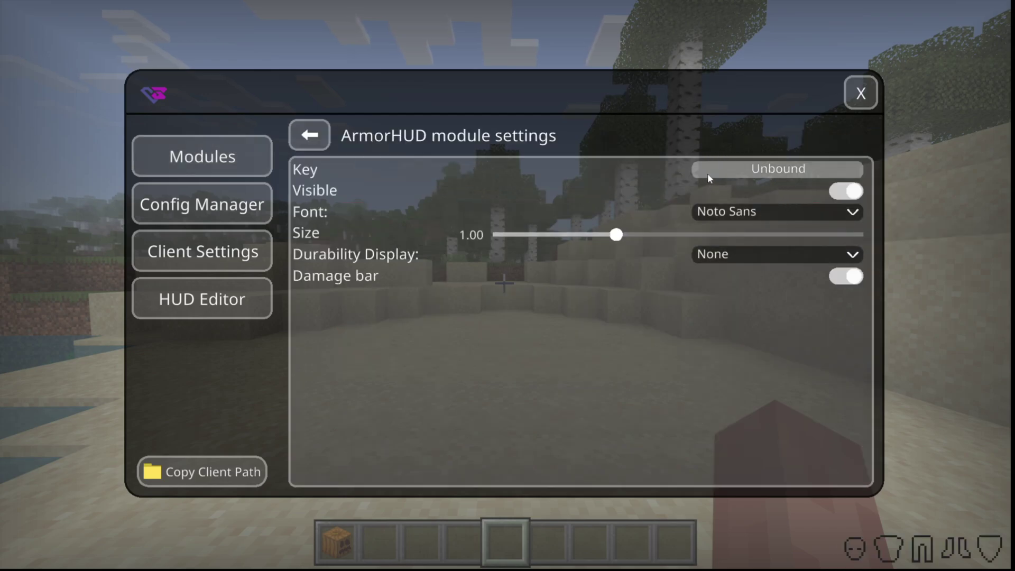
{"action": "left_click", "coordinate": [784, 170]}
{"action": "key", "text": "l"}
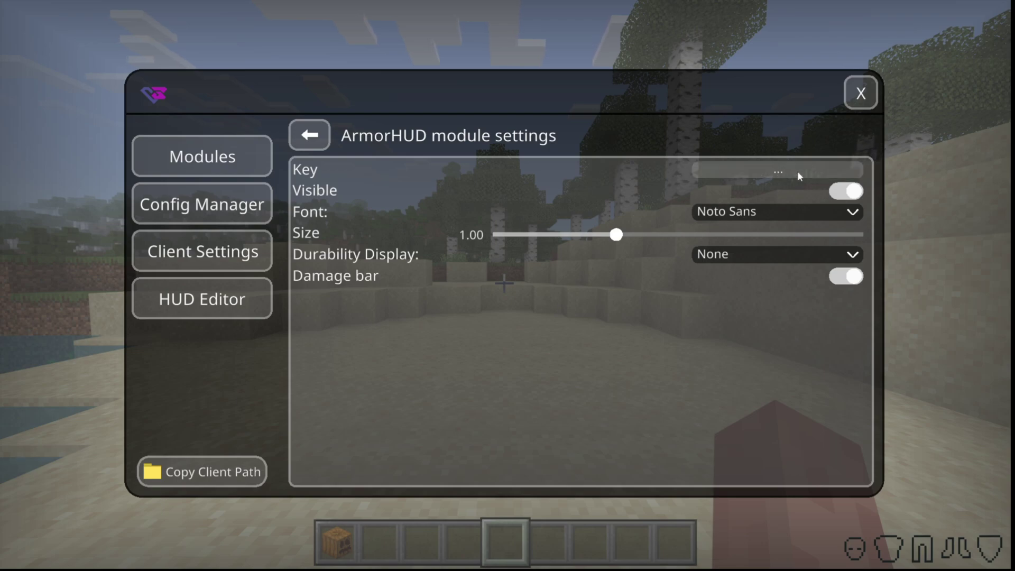
{"action": "key", "text": "Escape"}
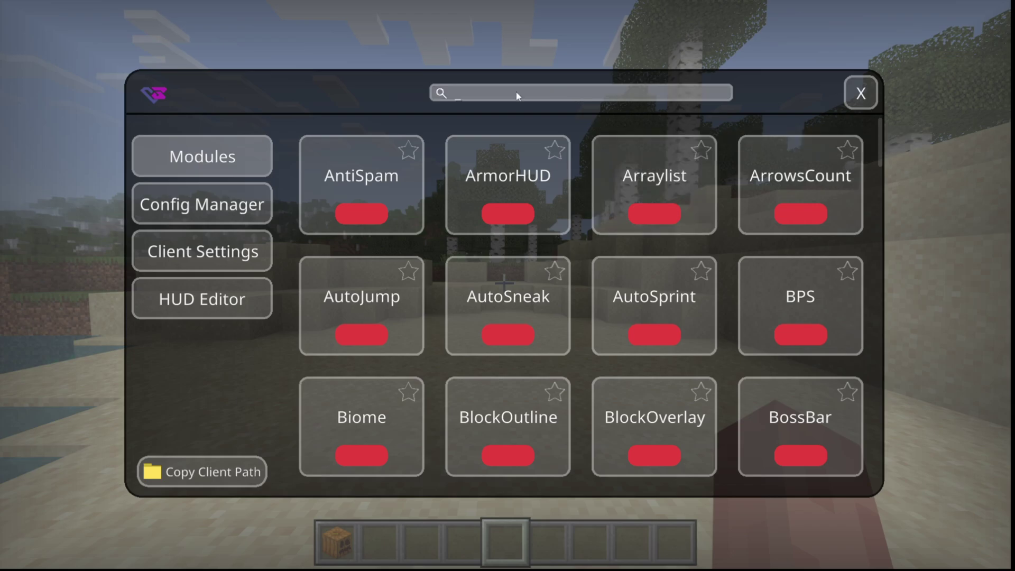
- Search modules for 'aut', clear it, then open the Config Manager listing the default config
{"action": "type", "text": "aut"}
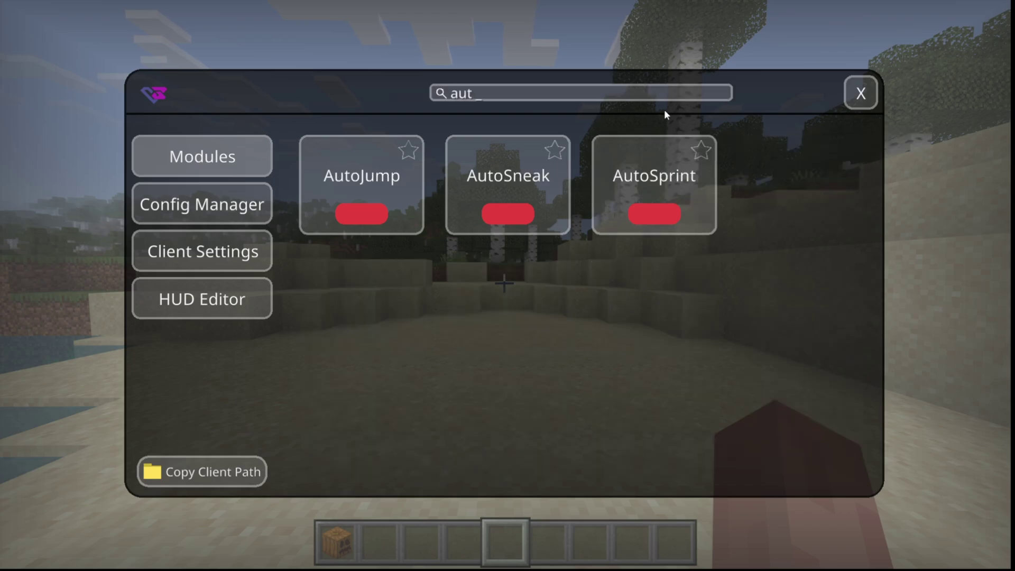
{"action": "key", "text": "BackSpace"}
{"action": "key", "text": "BackSpace"}
{"action": "key", "text": "BackSpace"}
{"action": "key", "text": "BackSpace"}
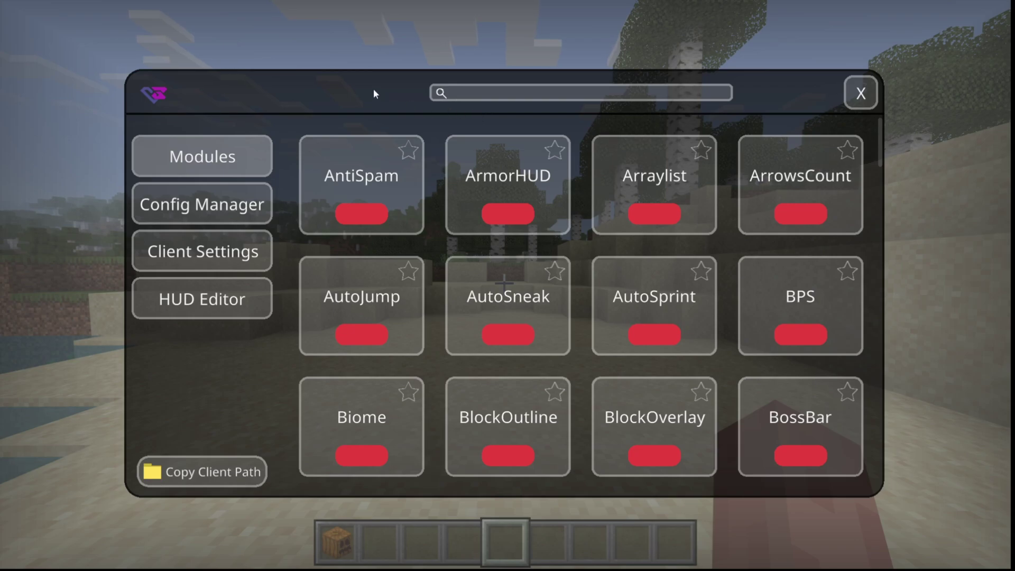
{"action": "left_click", "coordinate": [222, 210]}
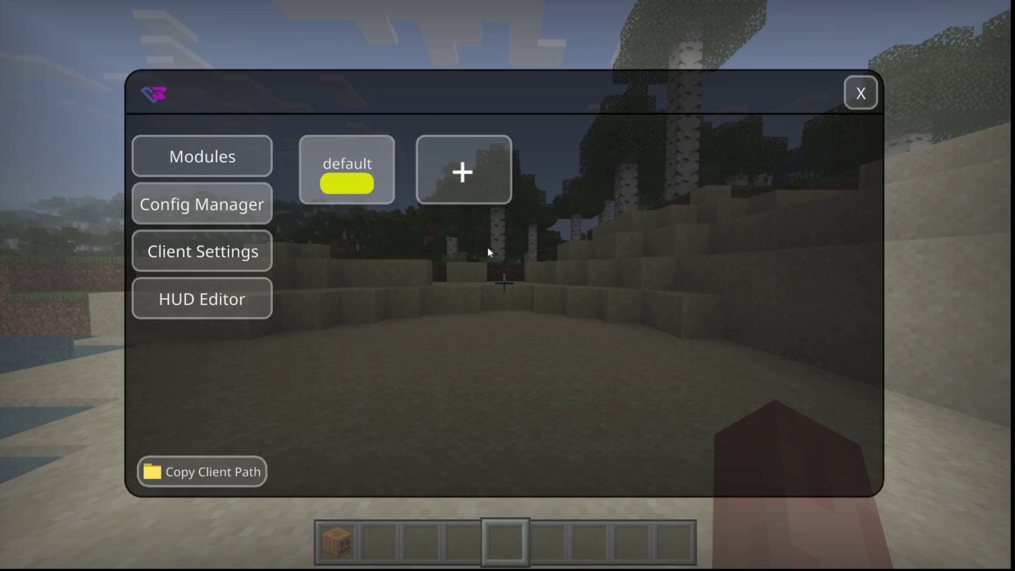
{"action": "left_click", "coordinate": [220, 166]}
{"action": "scroll", "coordinate": [708, 287], "scroll_direction": "down", "scroll_amount": 8}
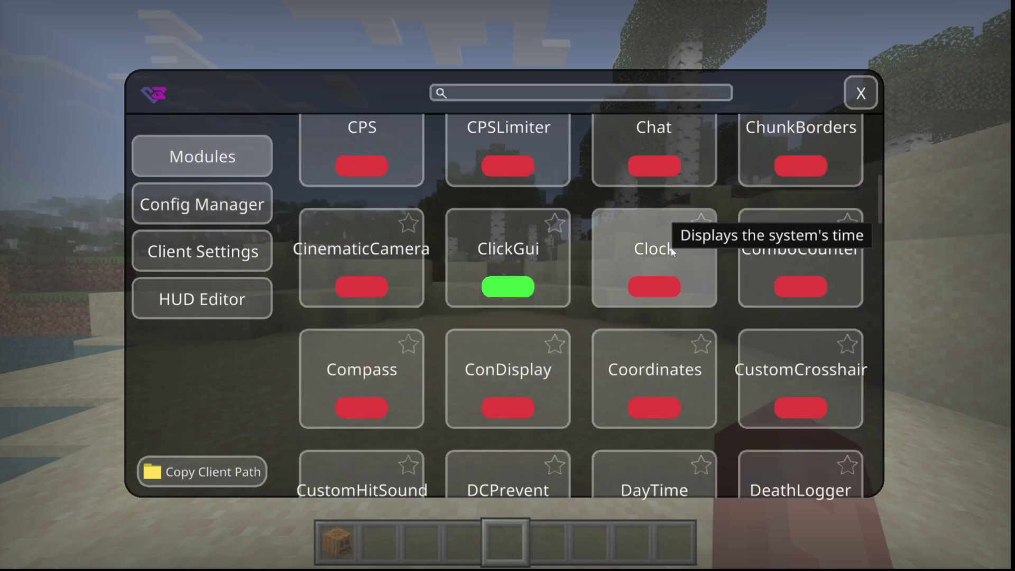
{"action": "left_click", "coordinate": [251, 209]}
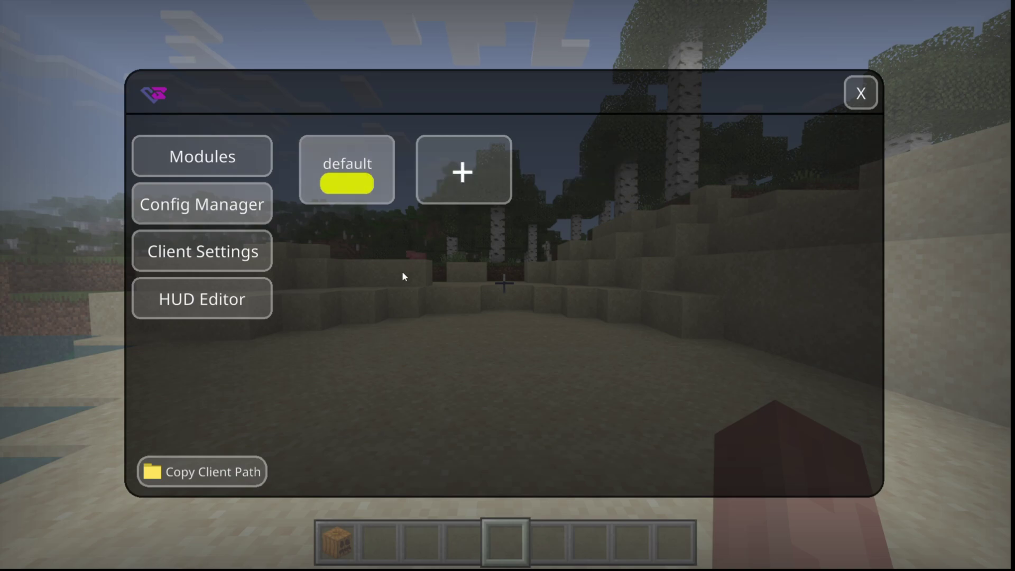
- Visit the client settings, then return to the Modules grid showing AutoJump, BPS, CPS and Chat
{"action": "left_click", "coordinate": [228, 253]}
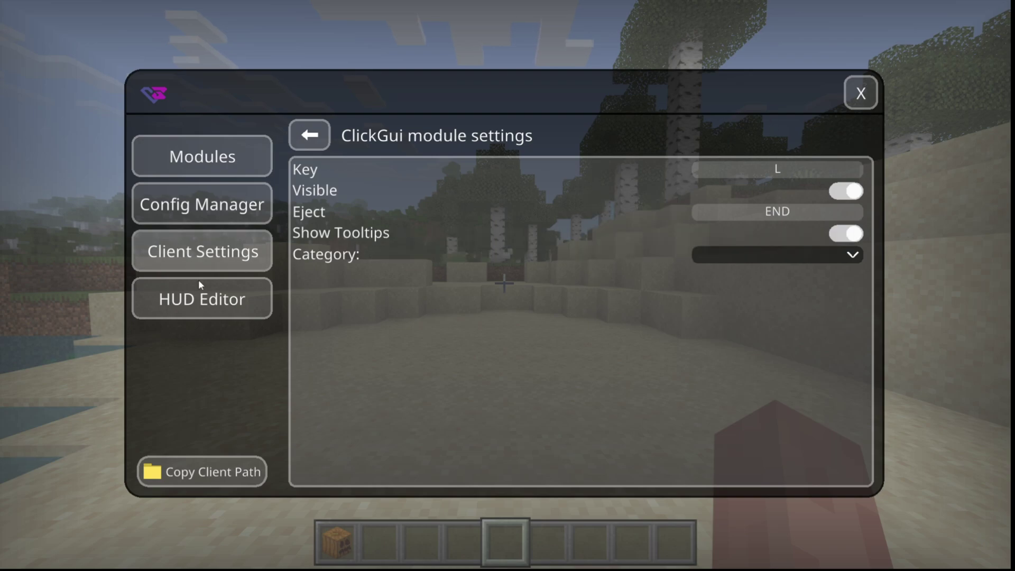
{"action": "left_click", "coordinate": [253, 154]}
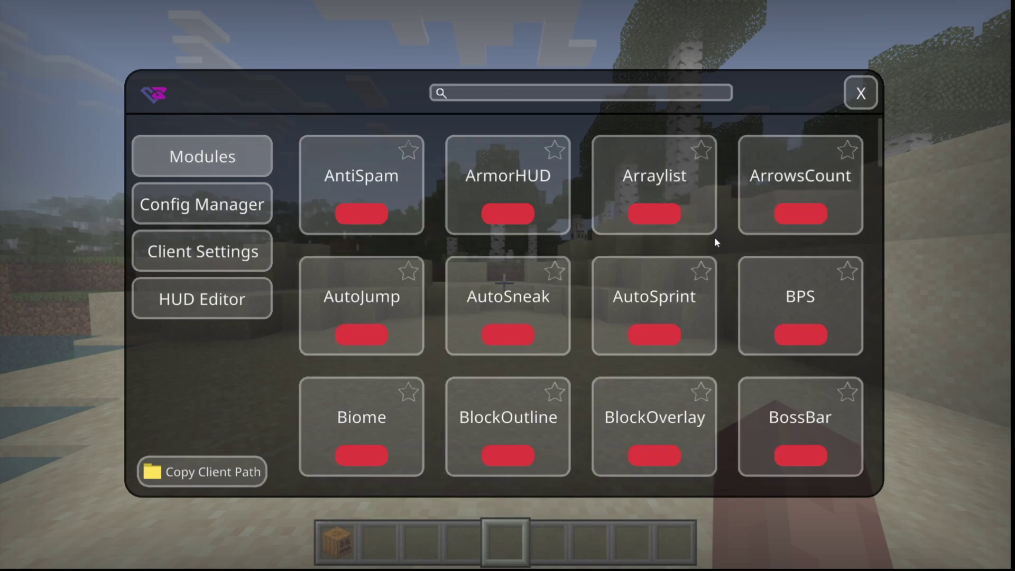
{"action": "scroll", "coordinate": [717, 245], "scroll_direction": "down", "scroll_amount": 2}
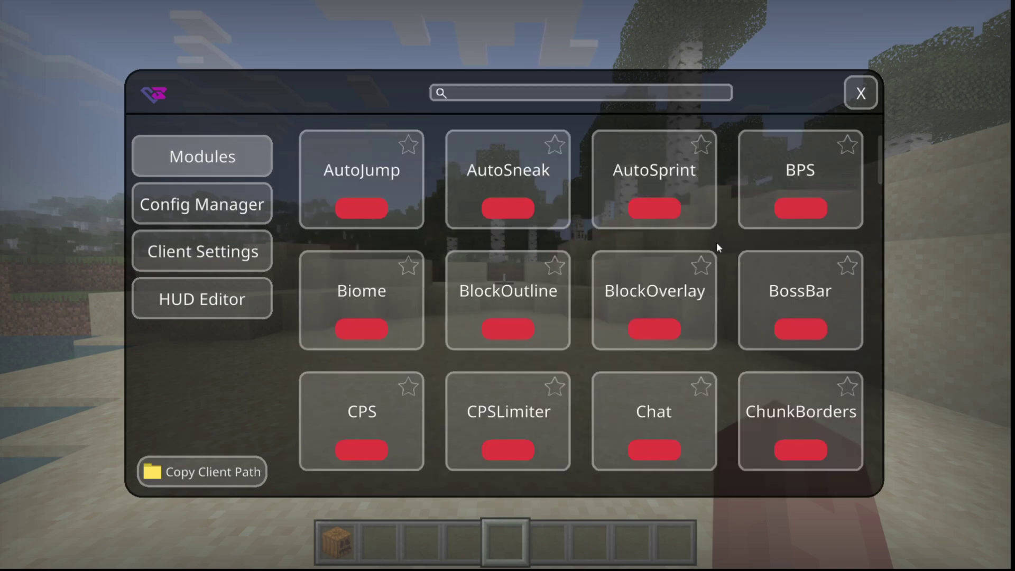
{"action": "key", "text": "Escape"}
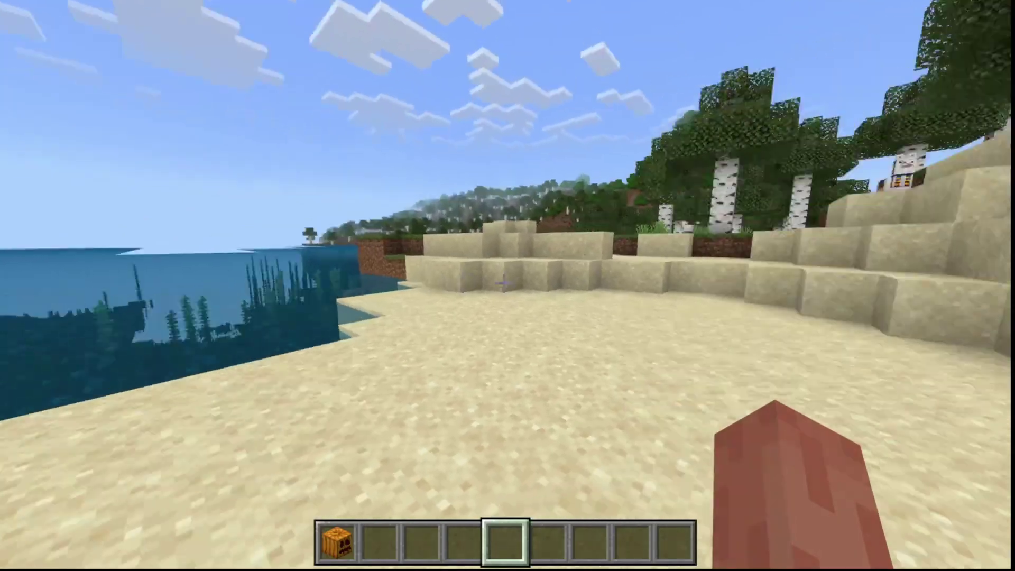
{"action": "scroll", "coordinate": [505, 284], "scroll_direction": "down", "scroll_amount": 4}
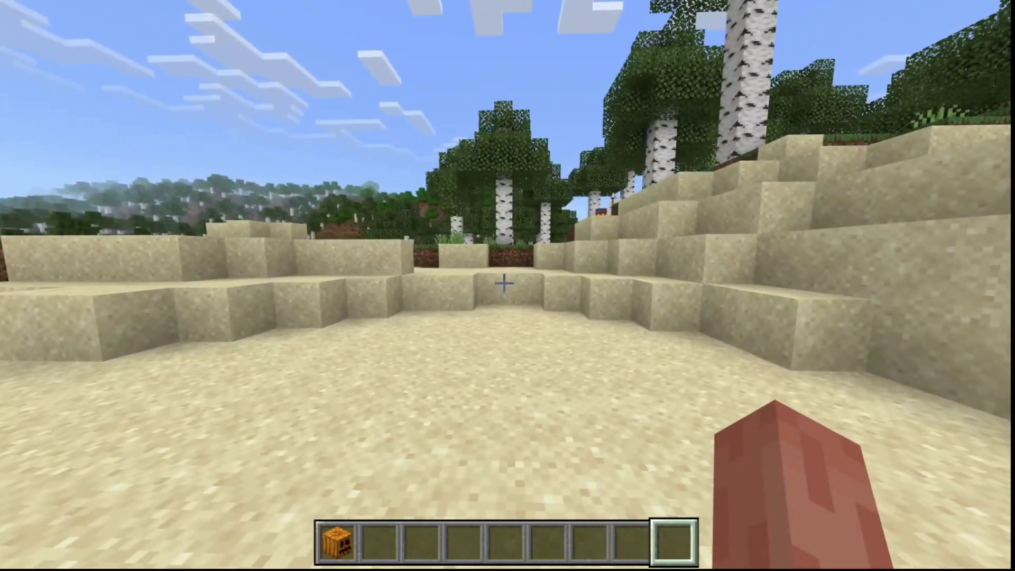
{"action": "scroll", "coordinate": [504, 284], "scroll_direction": "down", "scroll_amount": 4}
{"action": "scroll", "coordinate": [505, 284], "scroll_direction": "down", "scroll_amount": 3}
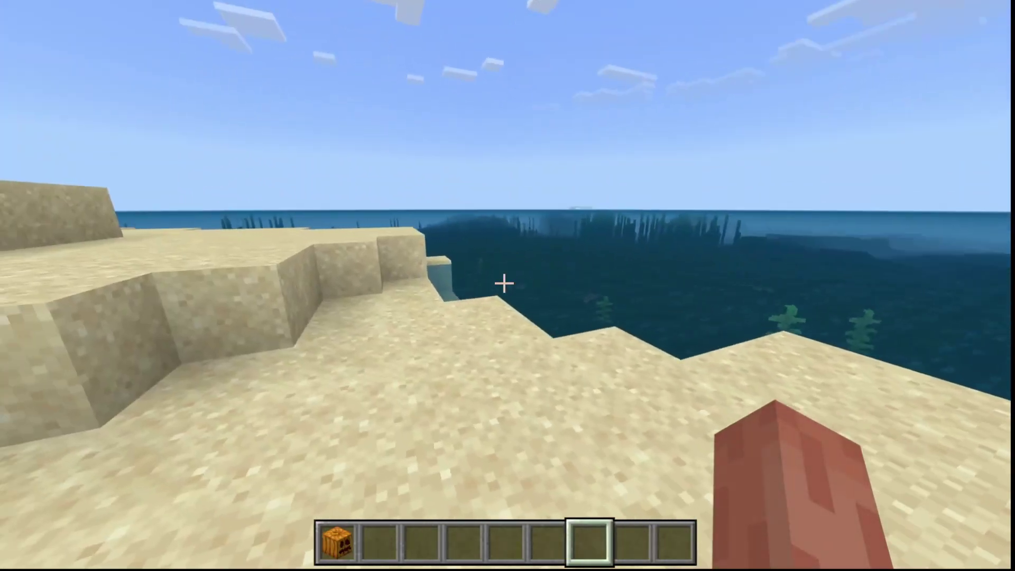
{"action": "scroll", "coordinate": [504, 284], "scroll_direction": "up", "scroll_amount": 2}
{"action": "scroll", "coordinate": [505, 284], "scroll_direction": "down", "scroll_amount": 2}
{"action": "key", "text": "w"}
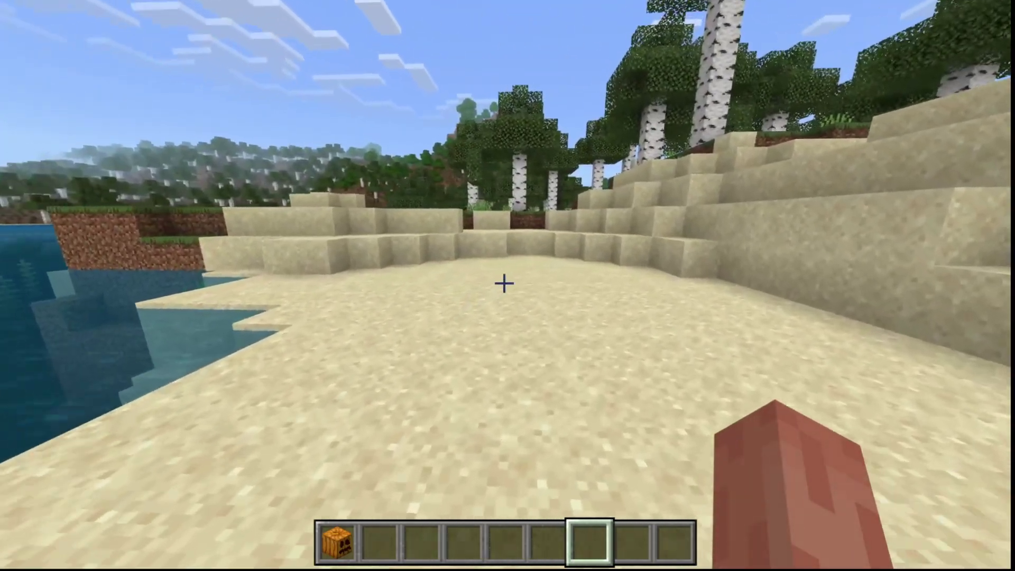
- Enable the Clock and Coordinates modules, then close the menu to show the readouts
{"action": "key", "text": "k"}
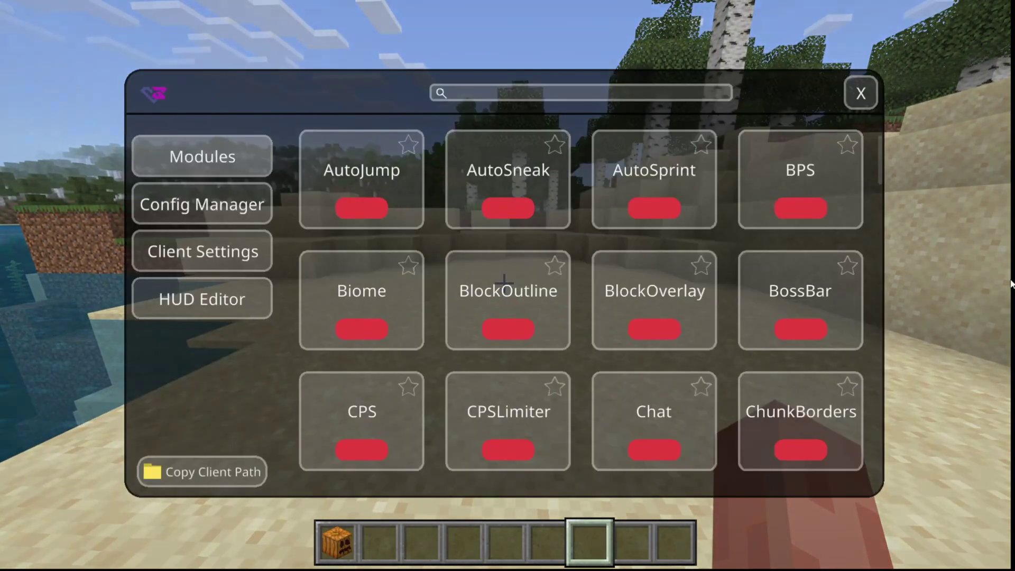
{"action": "scroll", "coordinate": [725, 233], "scroll_direction": "down", "scroll_amount": 2}
{"action": "scroll", "coordinate": [726, 238], "scroll_direction": "down", "scroll_amount": 2}
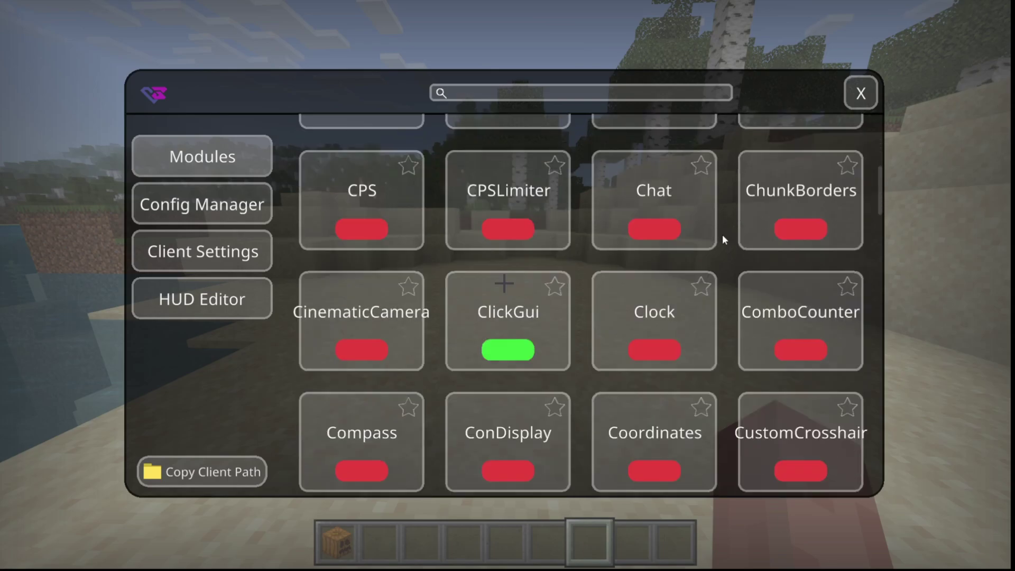
{"action": "left_click", "coordinate": [661, 348]}
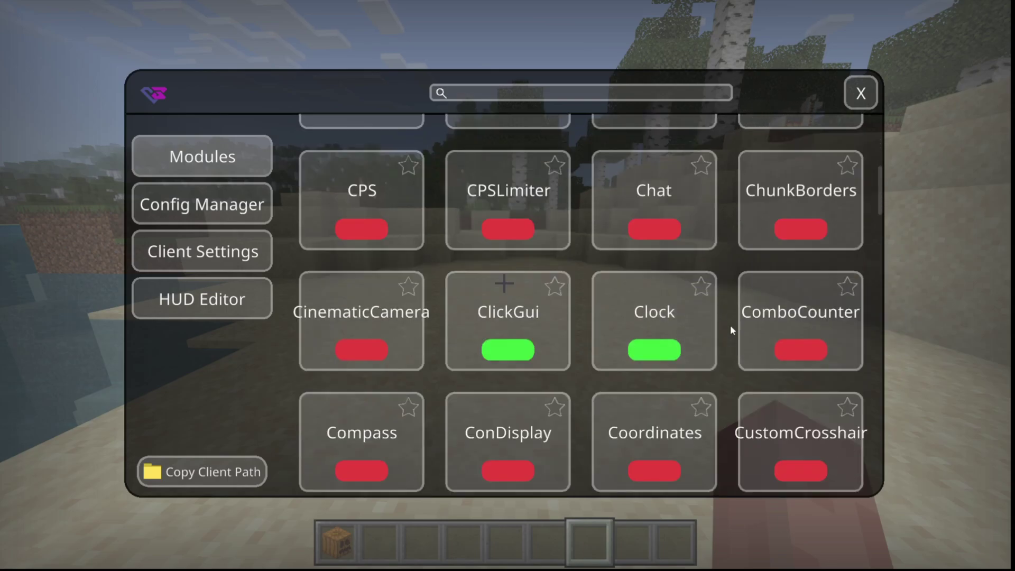
{"action": "scroll", "coordinate": [730, 324], "scroll_direction": "down", "scroll_amount": 2}
{"action": "left_click", "coordinate": [662, 336]}
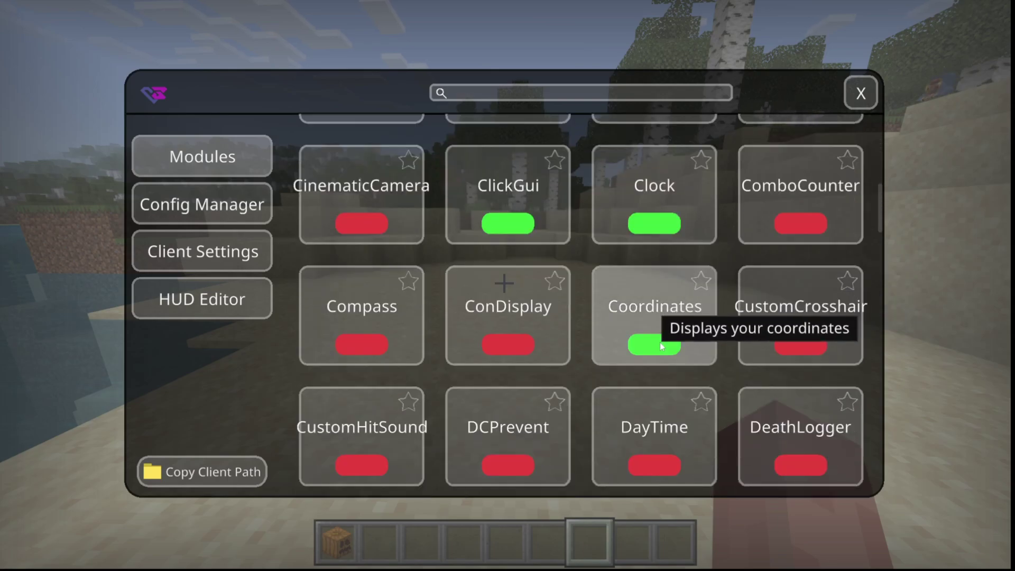
{"action": "key", "text": "Escape"}
- Walk forward and back along the shore toward the birch hill
{"action": "key", "text": "w"}
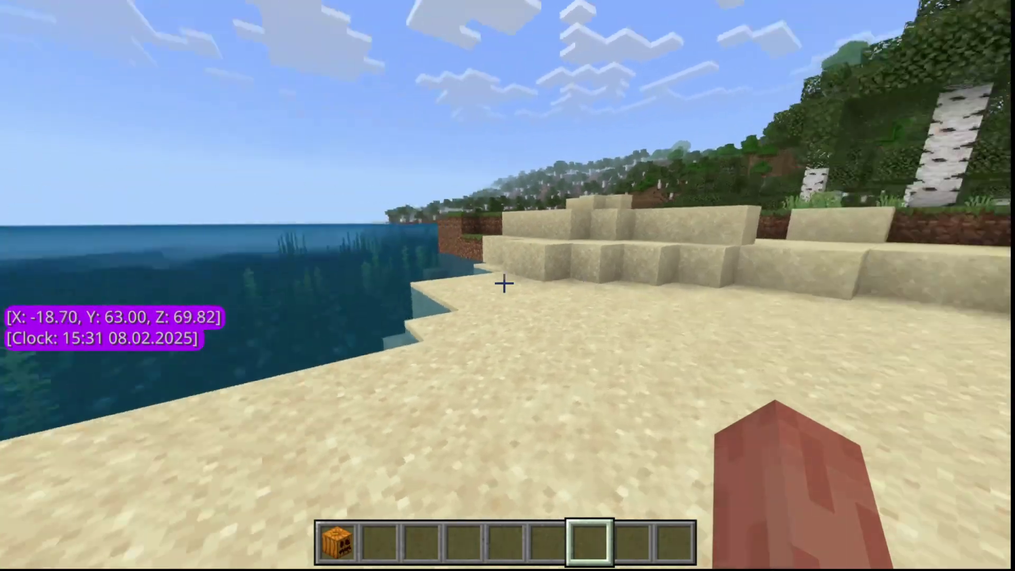
{"action": "key", "text": "s"}
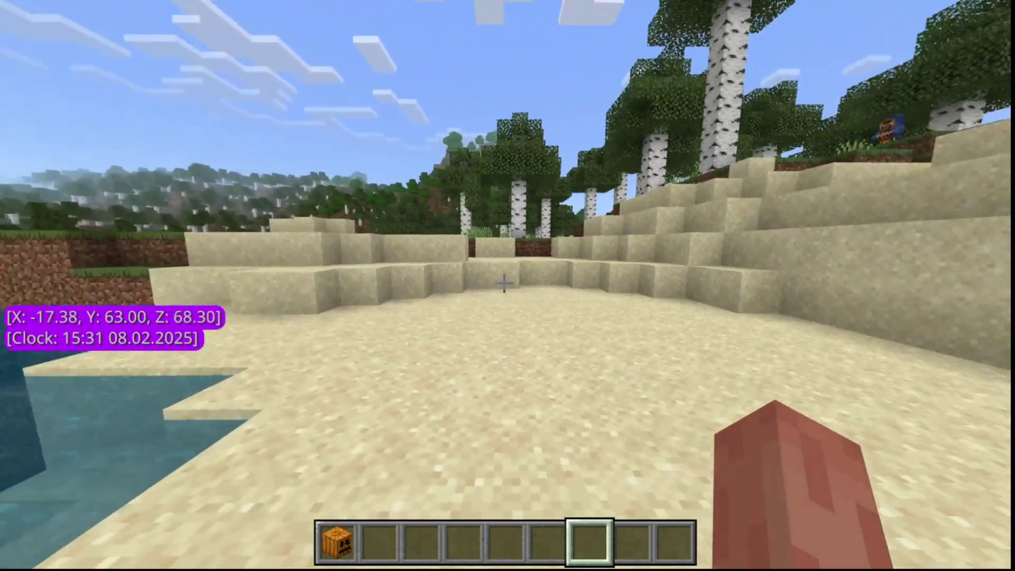
{"action": "key", "text": "w"}
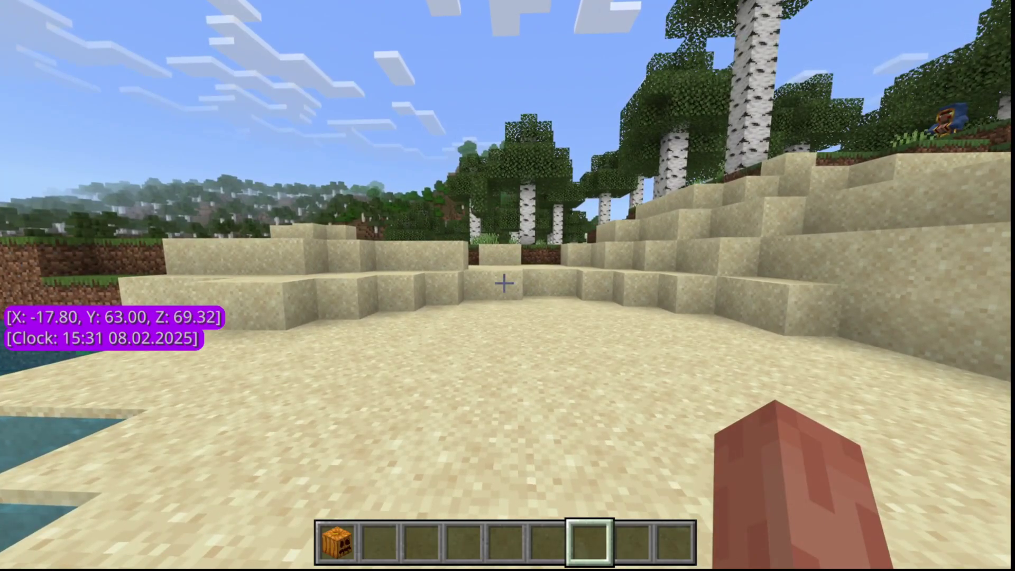
- In the HUD Editor, put the coordinates top-left with the clock directly beneath
{"action": "key", "text": "Shift_R"}
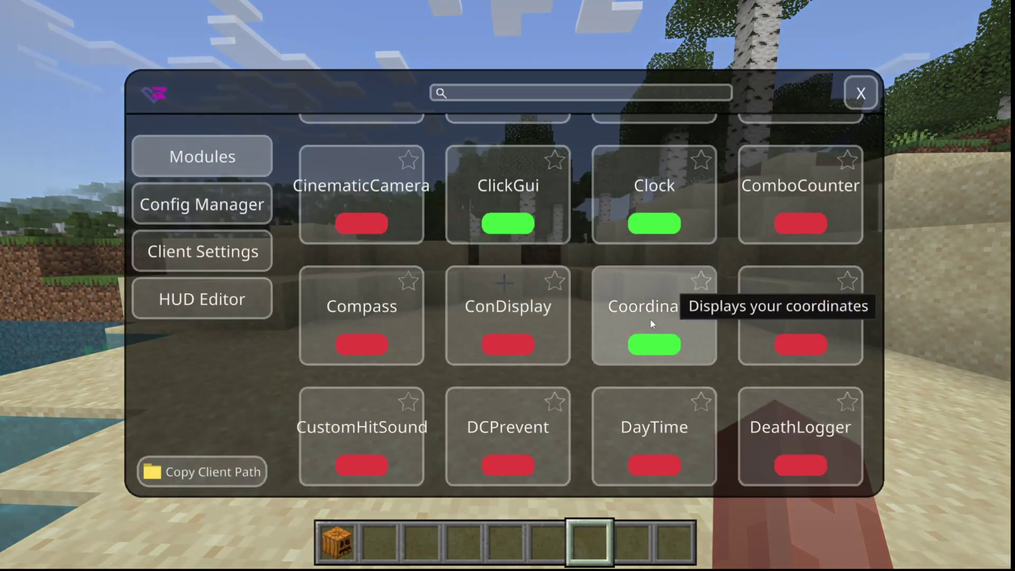
{"action": "left_click", "coordinate": [205, 309]}
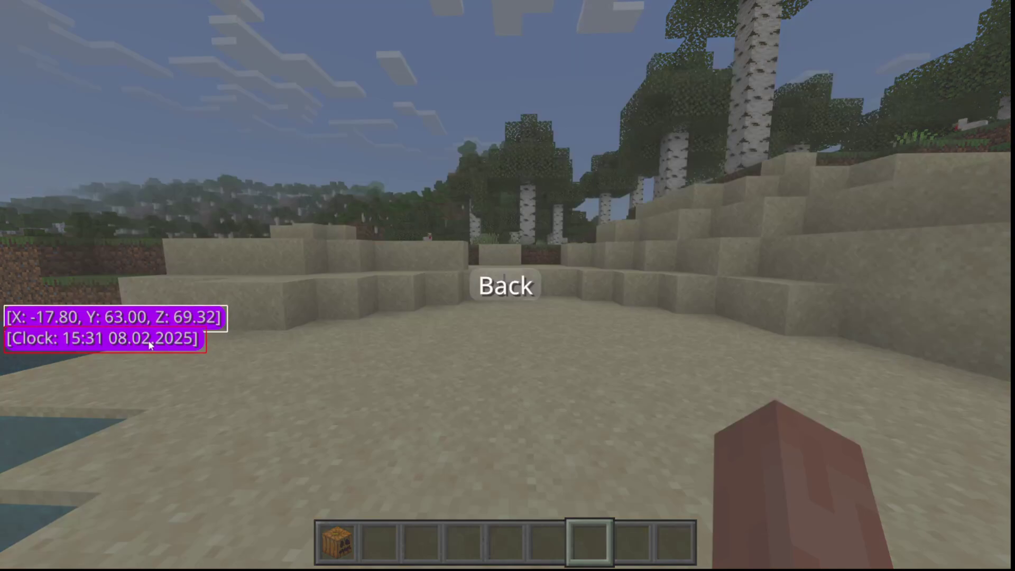
{"action": "left_click_drag", "start_coordinate": [168, 334], "coordinate": [329, 365]}
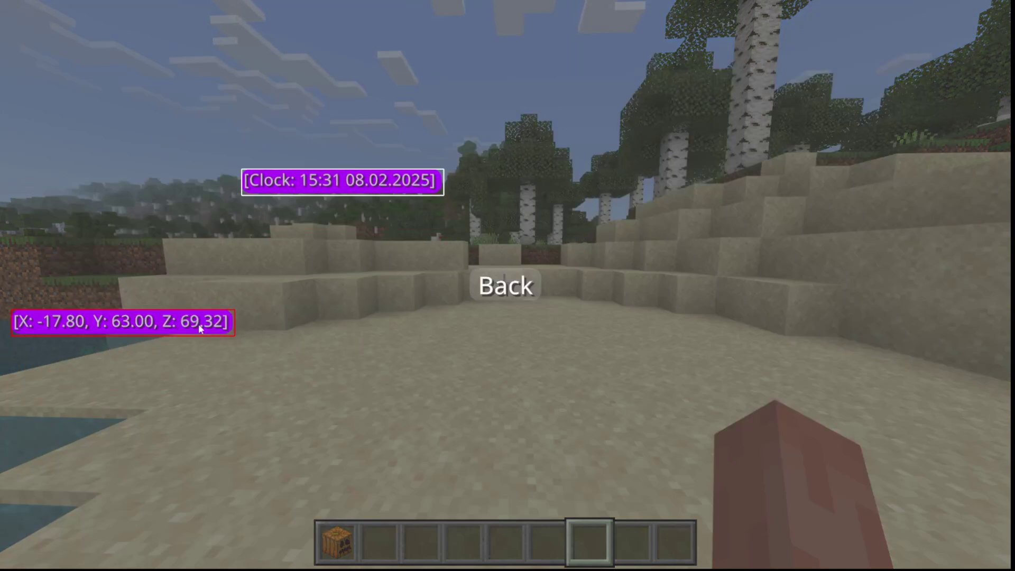
{"action": "left_click_drag", "start_coordinate": [199, 324], "coordinate": [67, 12]}
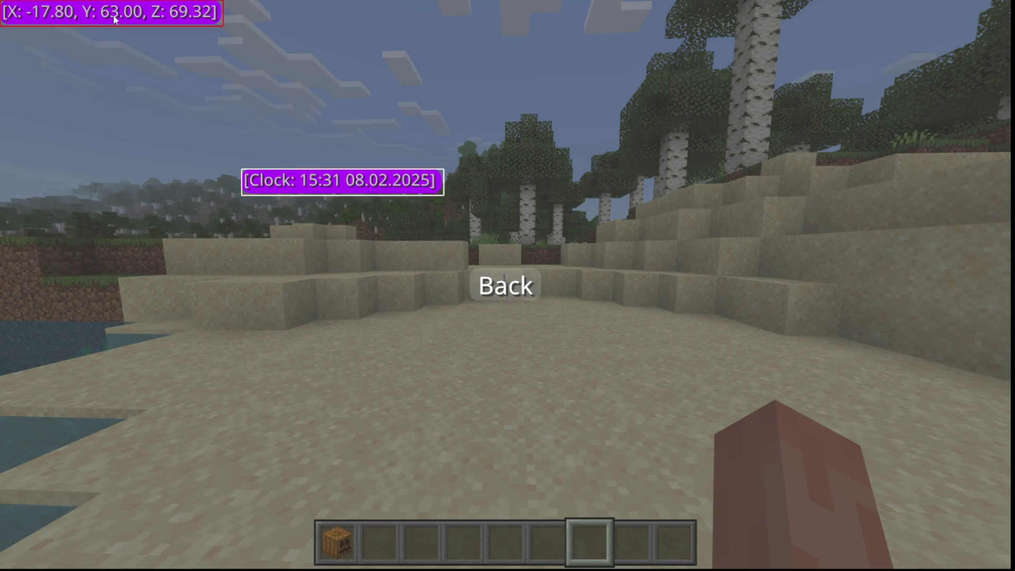
{"action": "left_click_drag", "start_coordinate": [314, 193], "coordinate": [61, 40]}
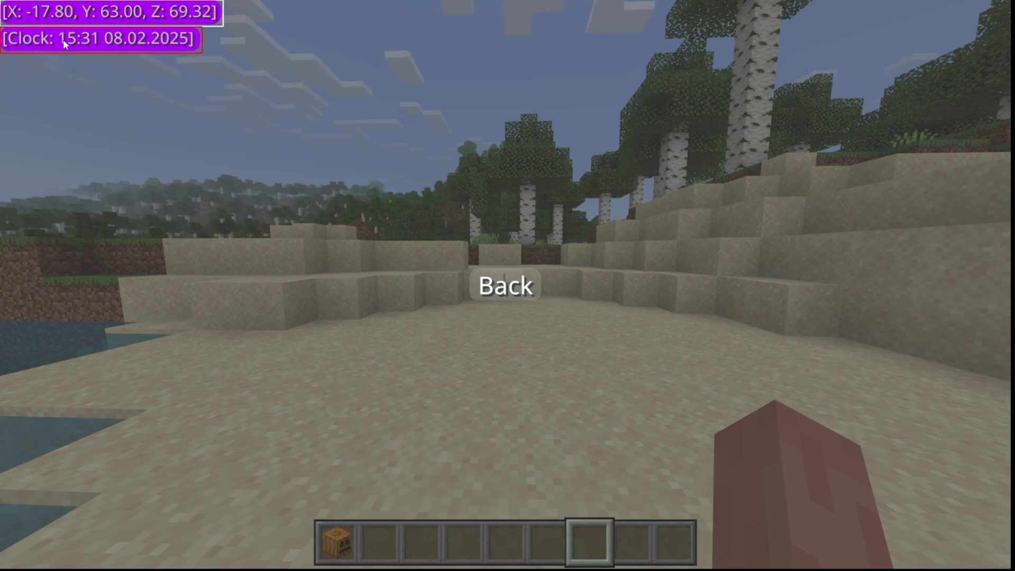
{"action": "key", "text": "Escape"}
{"action": "key", "text": "Escape"}
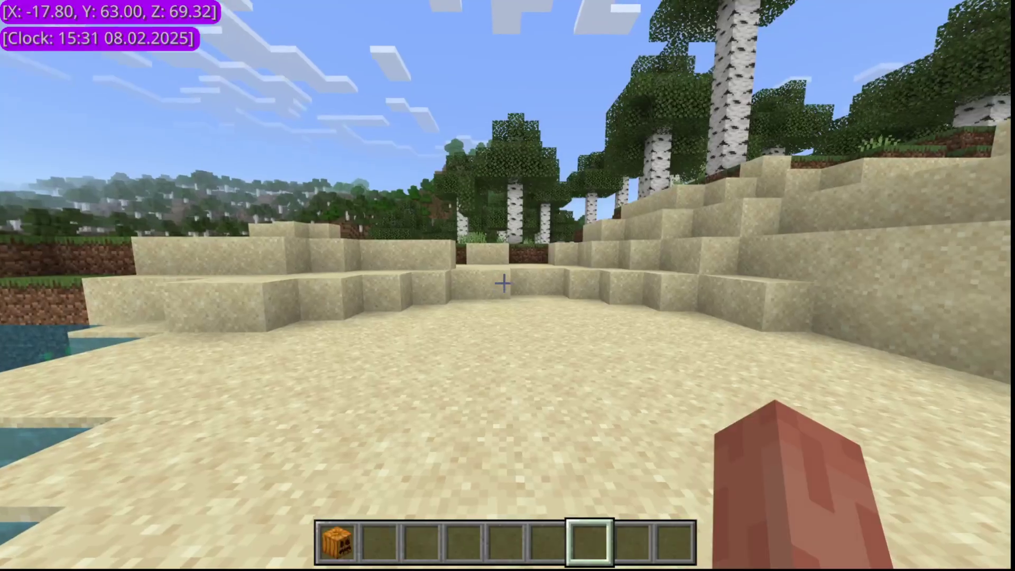
- Walk the beach, then set the Clock background colour alpha to 0% and save
{"action": "key", "text": "w"}
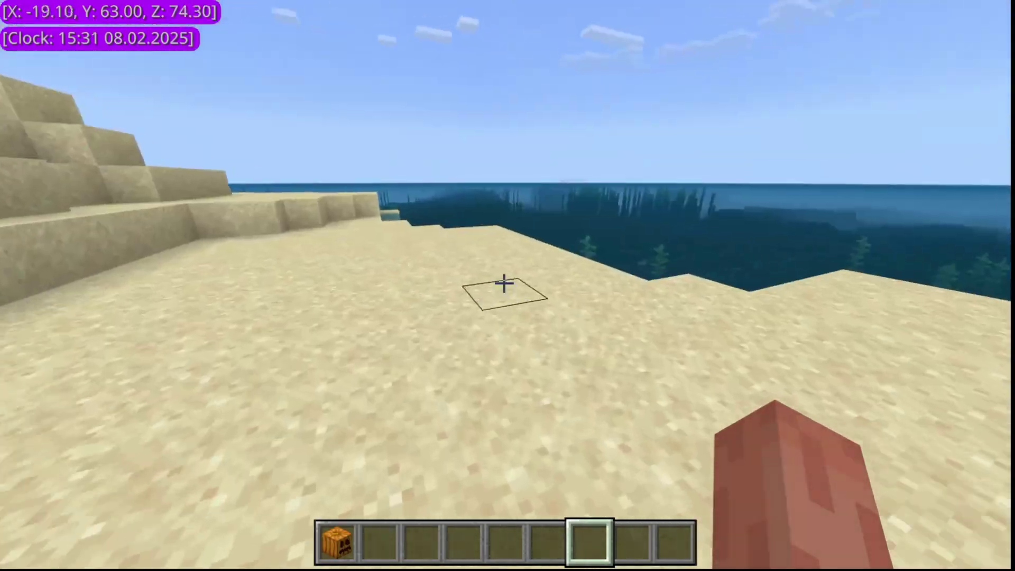
{"action": "key", "text": "w"}
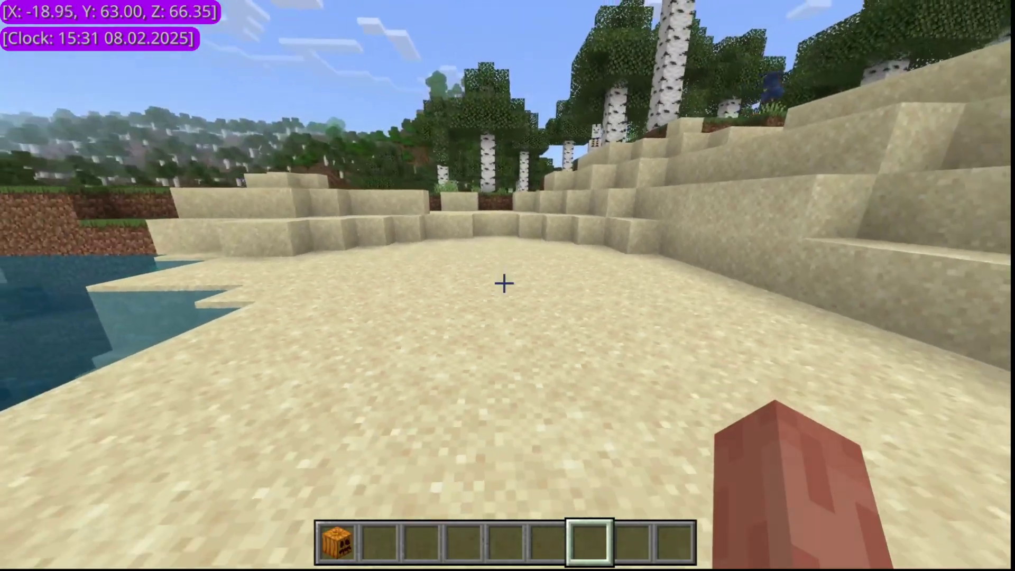
{"action": "key", "text": "Shift_R"}
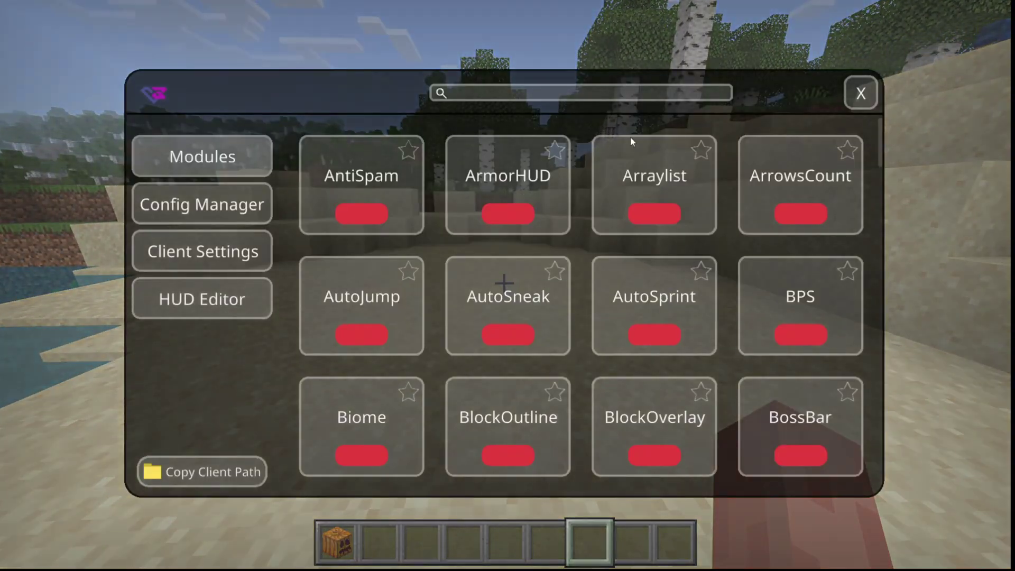
{"action": "scroll", "coordinate": [586, 266], "scroll_direction": "down", "scroll_amount": 5}
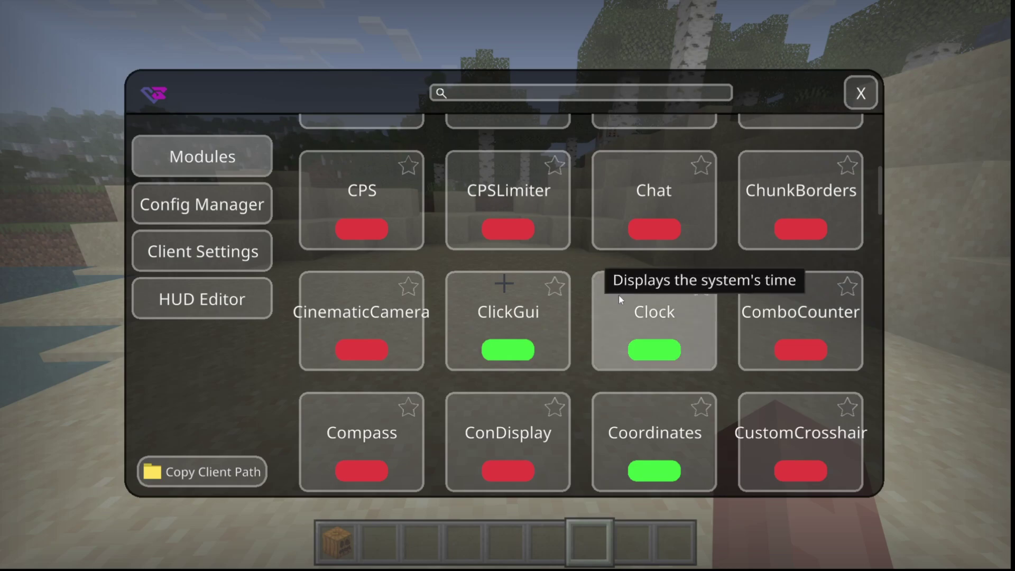
{"action": "left_click", "coordinate": [629, 299]}
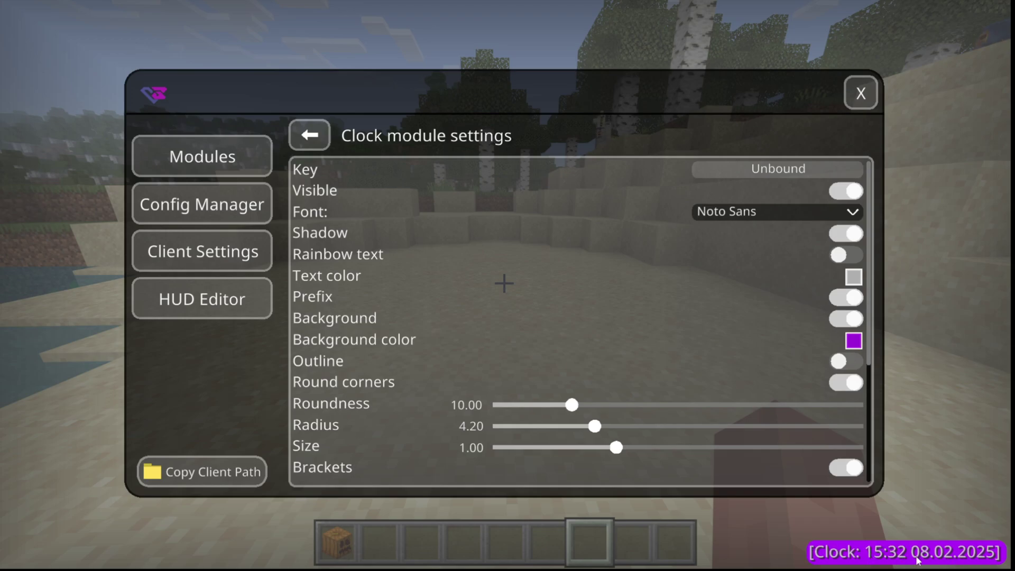
{"action": "left_click", "coordinate": [853, 341]}
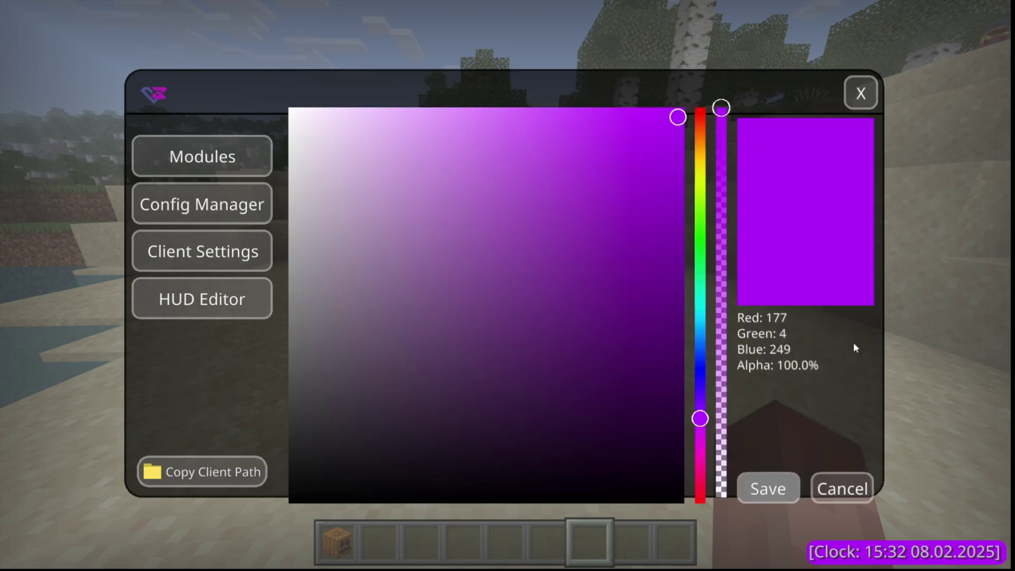
{"action": "left_click_drag", "start_coordinate": [727, 114], "coordinate": [728, 458]}
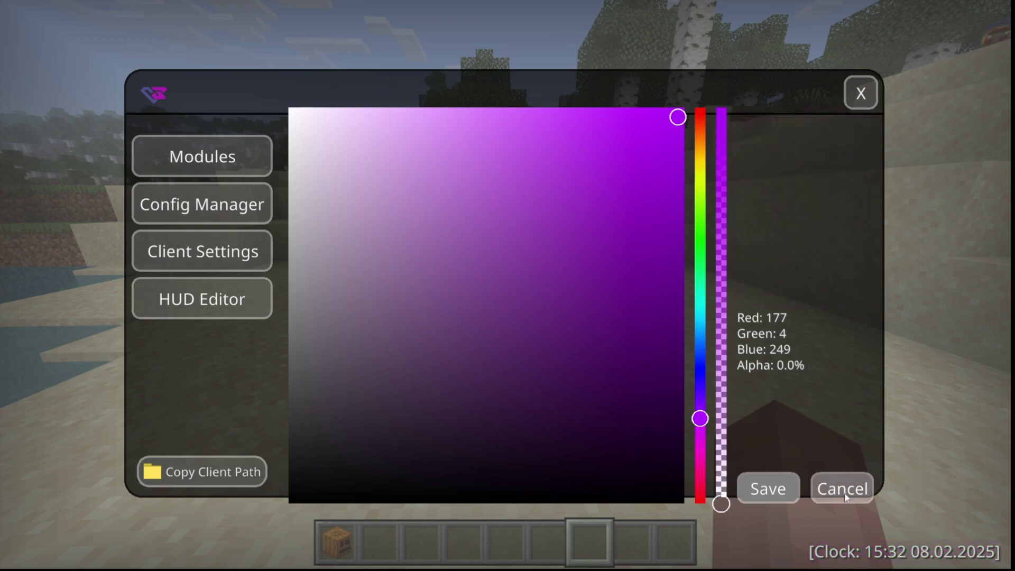
{"action": "left_click", "coordinate": [785, 487]}
- Close the client menu and walk along the beach toward the water
{"action": "key", "text": "Escape"}
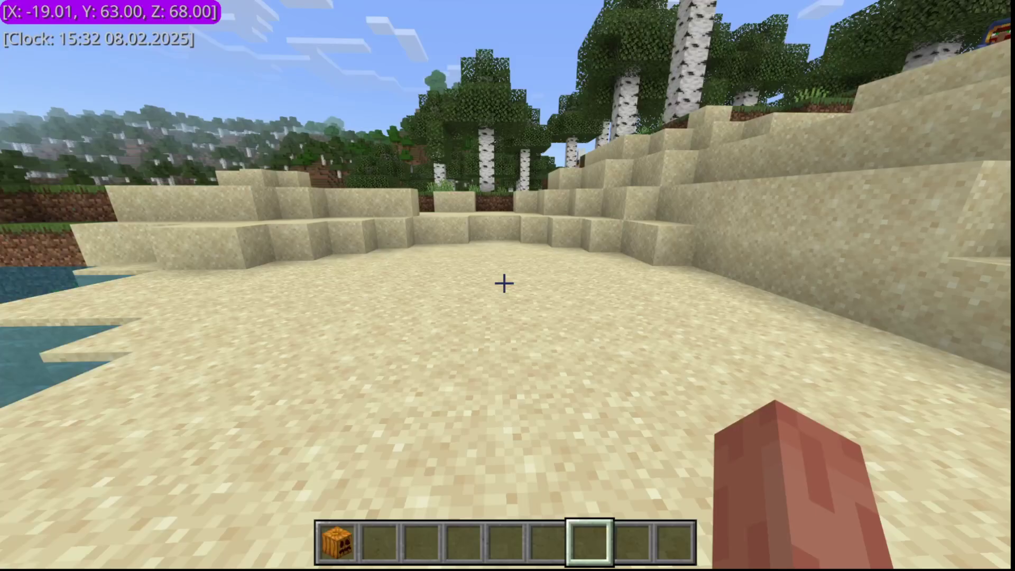
{"action": "key", "text": "w"}
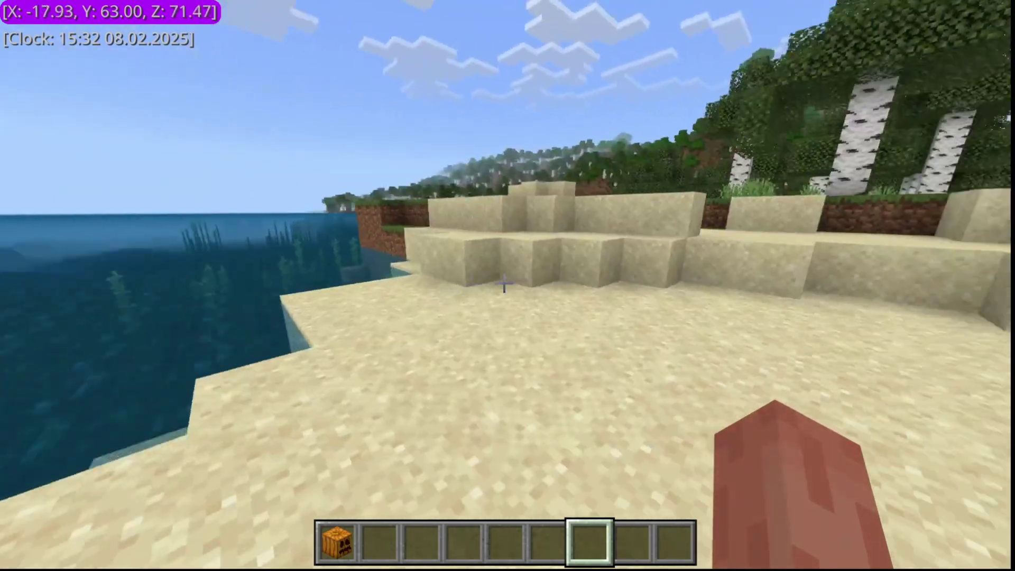
{"action": "key", "text": "w"}
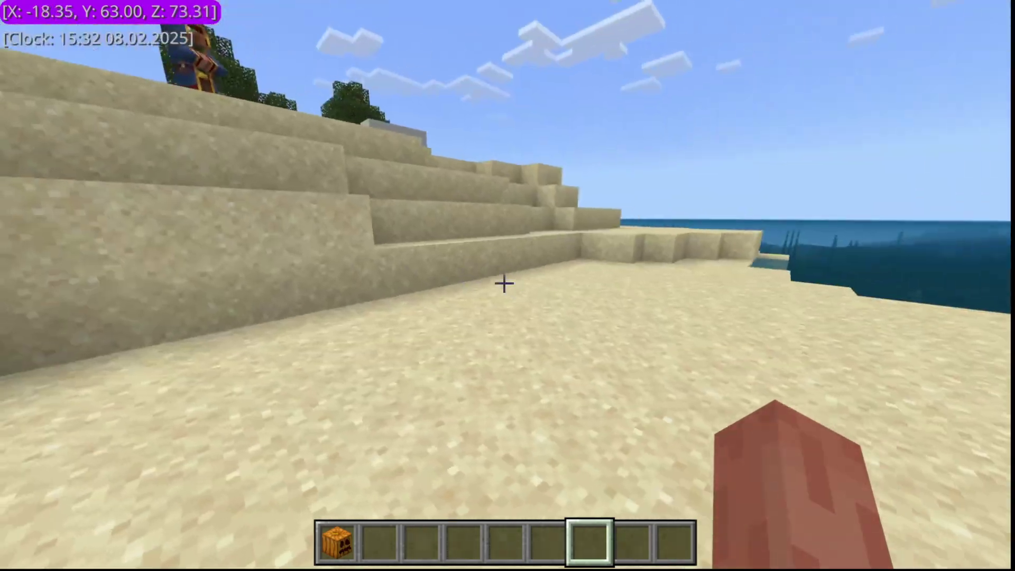
{"action": "key", "text": "w"}
- Set the Coordinates background colour alpha to 0%, save, and return to the game
{"action": "key", "text": "Shift_R"}
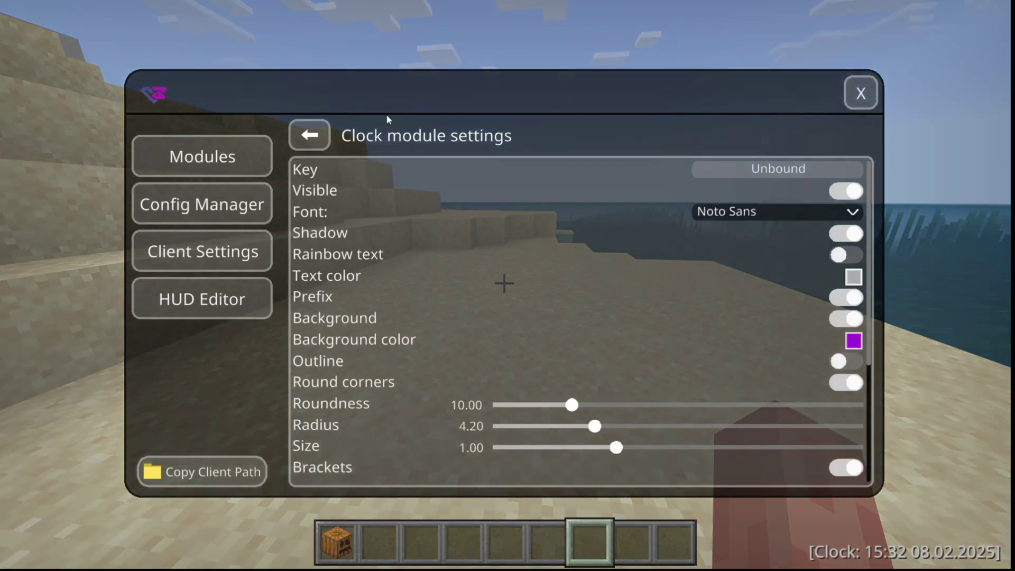
{"action": "left_click", "coordinate": [310, 135]}
{"action": "scroll", "coordinate": [657, 317], "scroll_direction": "down", "scroll_amount": 1}
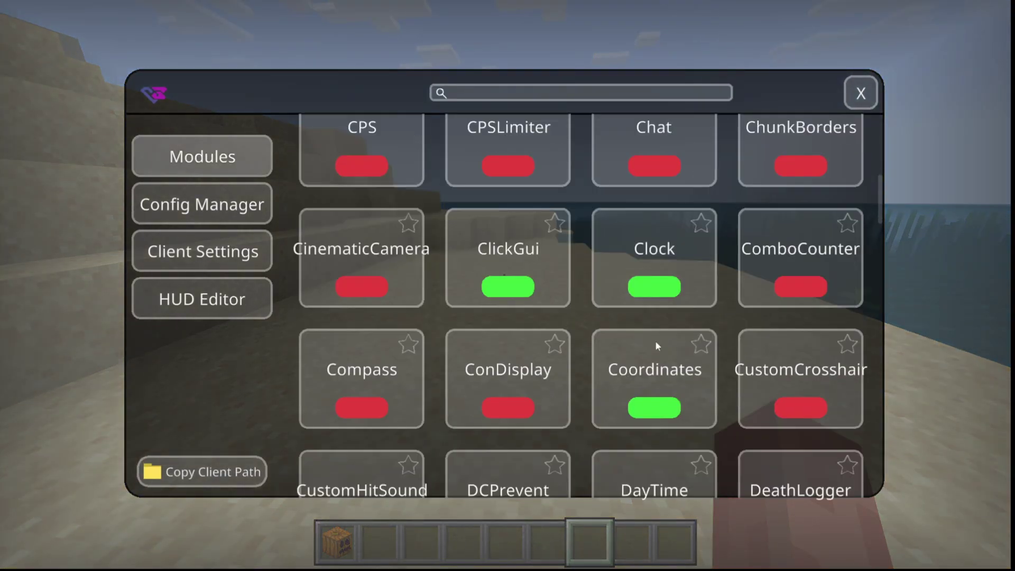
{"action": "left_click", "coordinate": [657, 346]}
{"action": "left_click", "coordinate": [855, 341]}
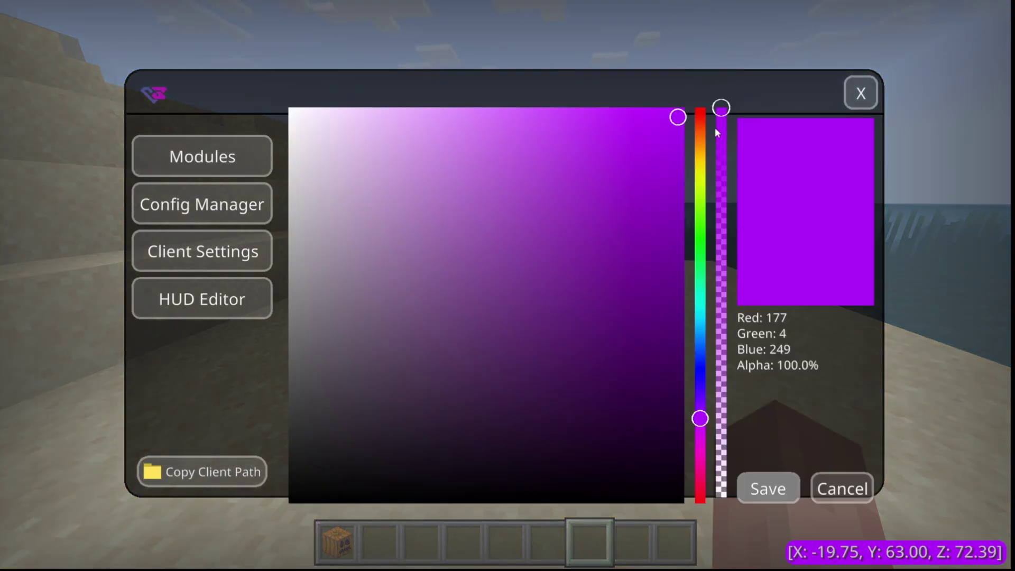
{"action": "left_click_drag", "start_coordinate": [721, 109], "coordinate": [738, 540]}
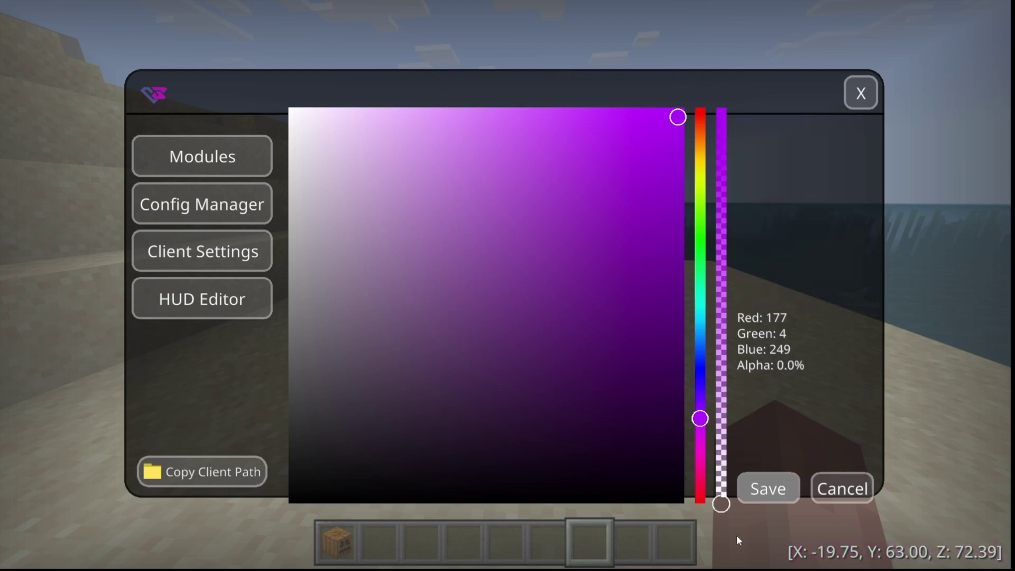
{"action": "left_click", "coordinate": [787, 486]}
{"action": "key", "text": "Escape"}
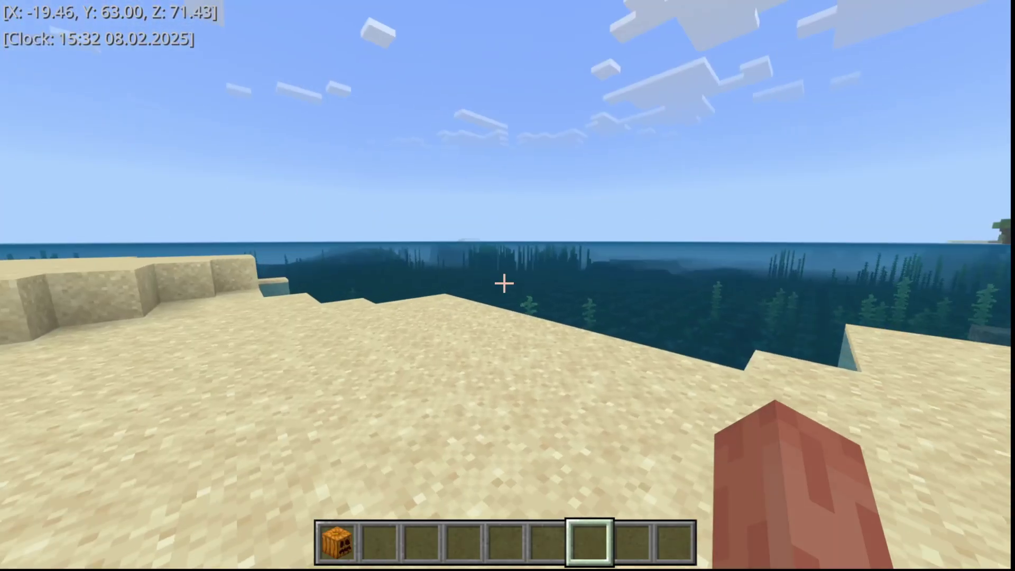
- Walk toward the birch beach and then back away from it
{"action": "key", "text": "w"}
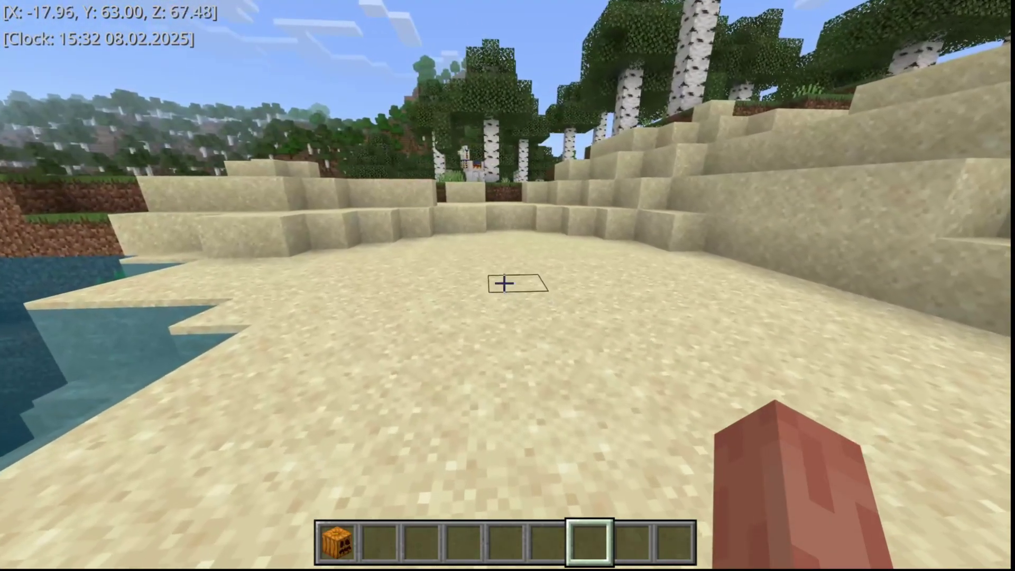
{"action": "key", "text": "s"}
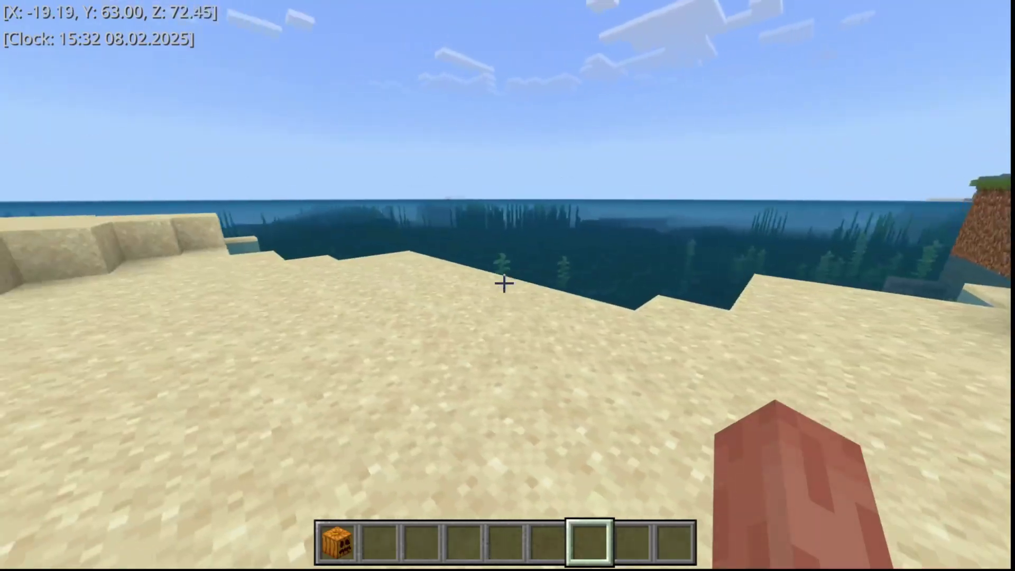
{"action": "key", "text": "s"}
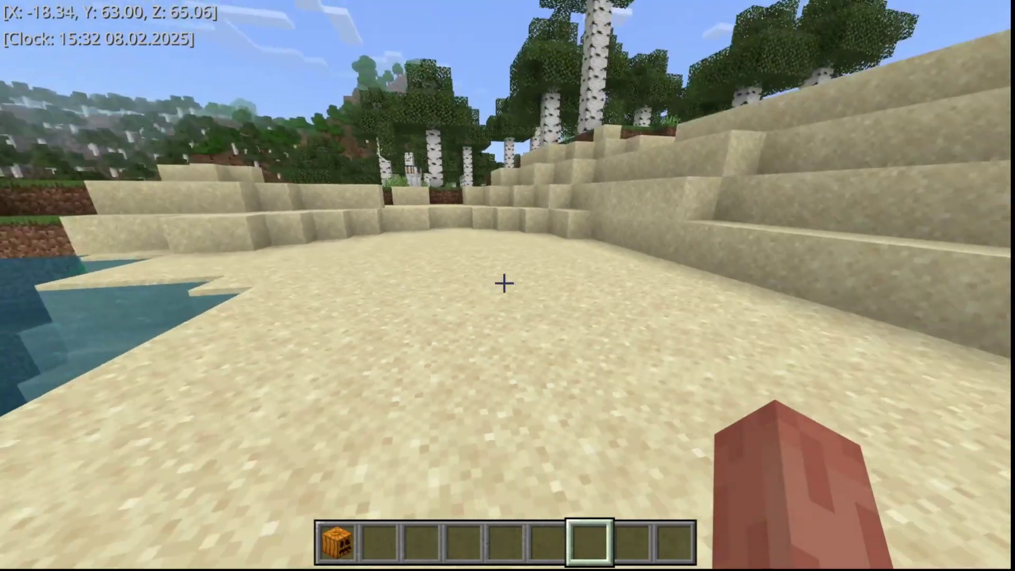
{"action": "key", "text": "s"}
- Run .help in chat and scroll through the listed OderSo client commands
{"action": "key", "text": "t"}
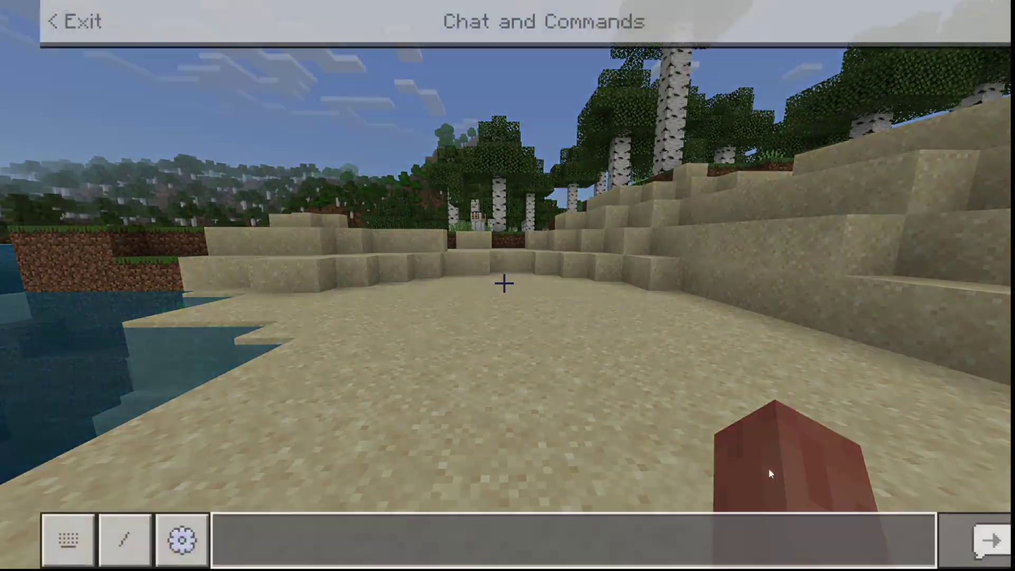
{"action": "left_click", "coordinate": [683, 537]}
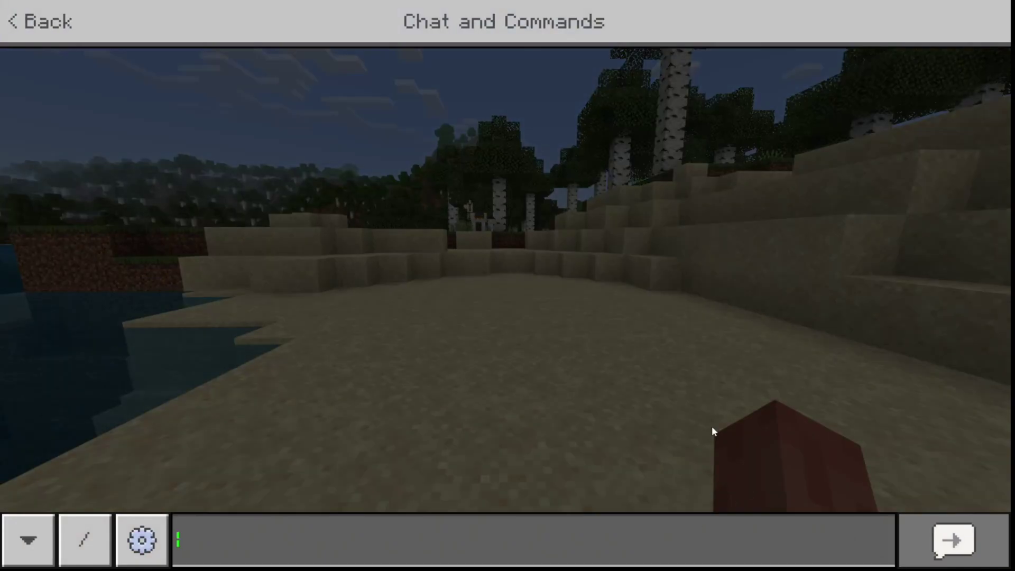
{"action": "type", "text": "/"}
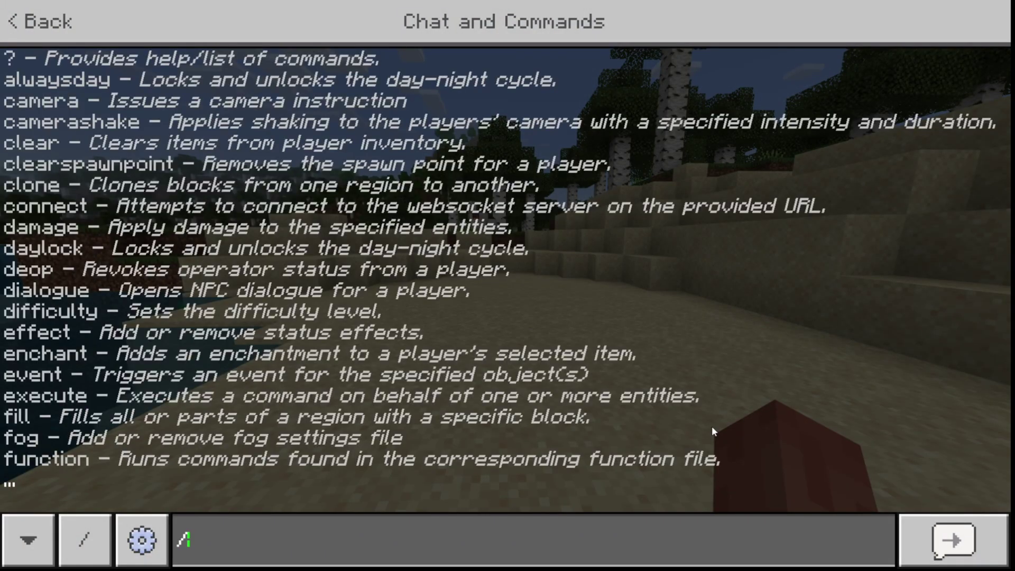
{"action": "key", "text": "BackSpace"}
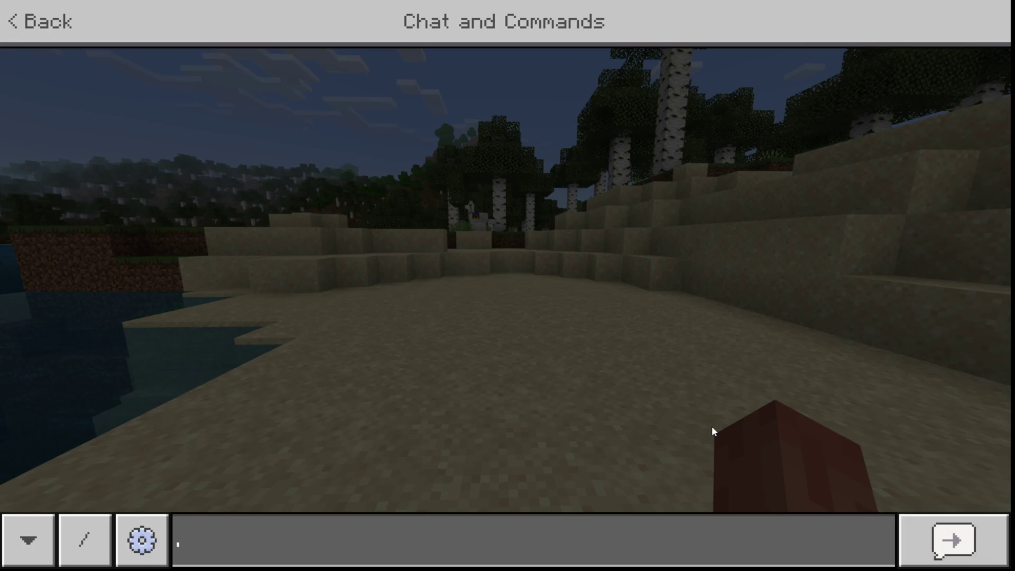
{"action": "type", "text": ".help"}
{"action": "key", "text": "Return"}
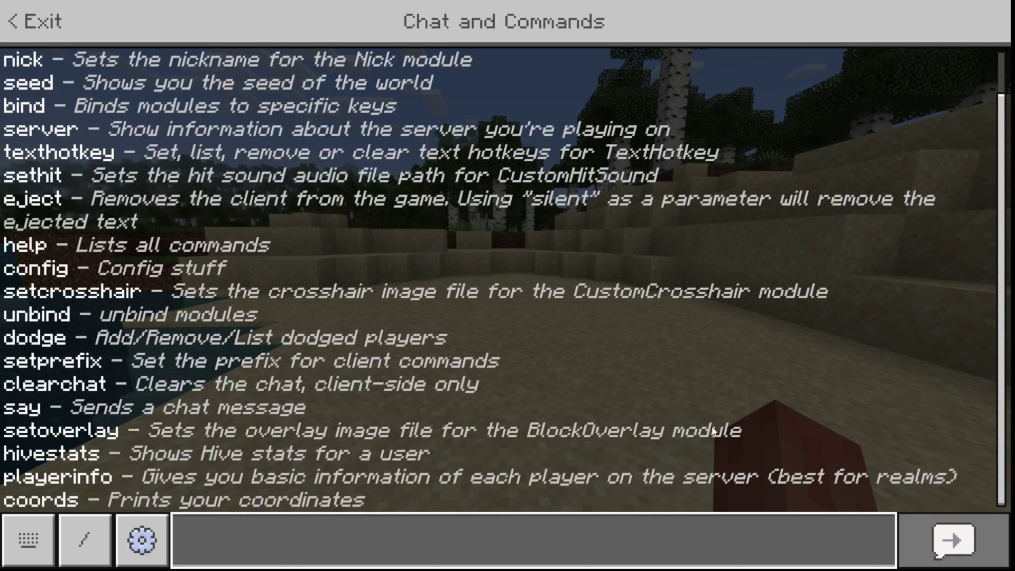
{"action": "scroll", "coordinate": [120, 383], "scroll_direction": "up", "scroll_amount": 1}
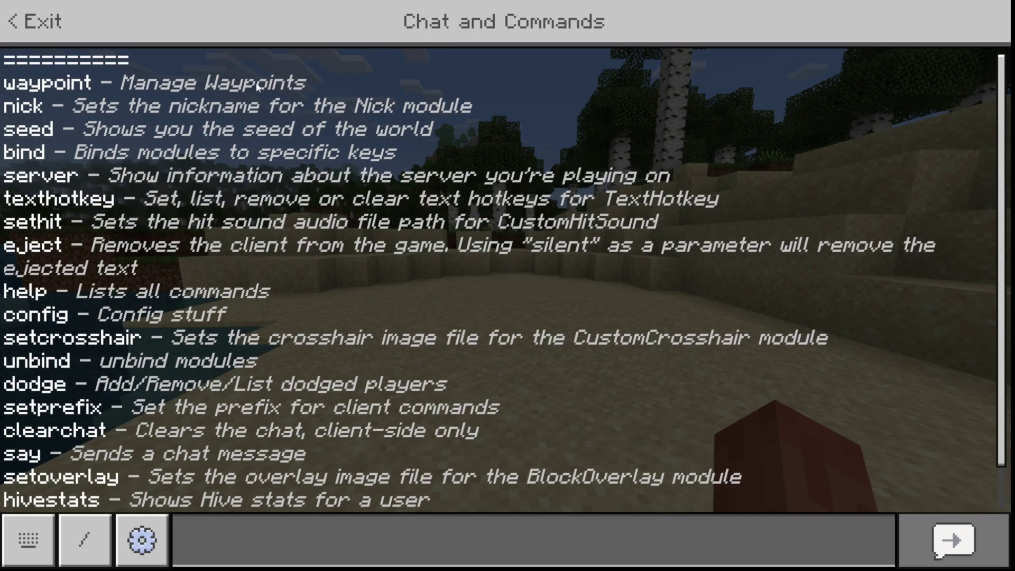
{"action": "scroll", "coordinate": [33, 226], "scroll_direction": "down", "scroll_amount": 1}
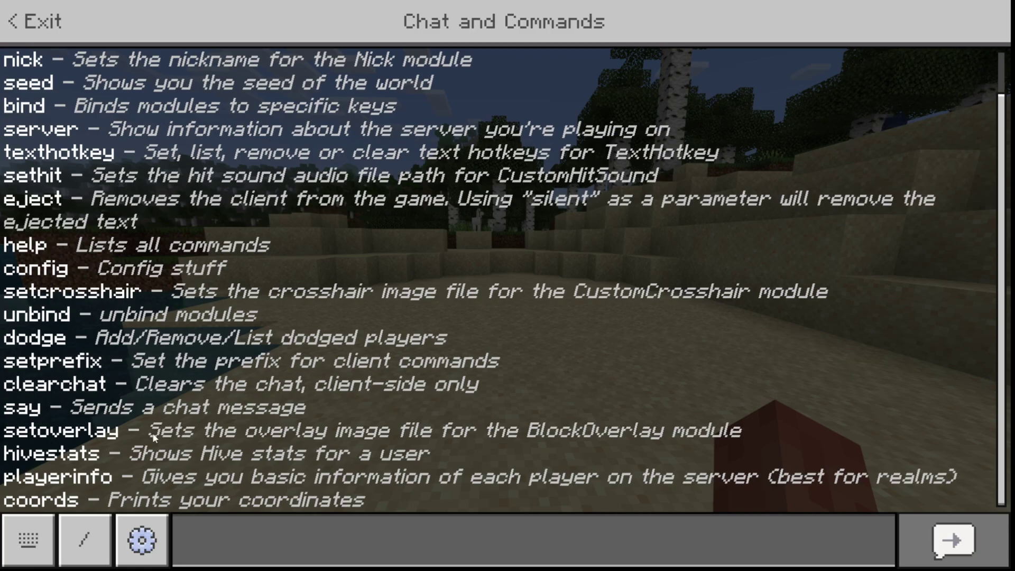
{"action": "scroll", "coordinate": [157, 447], "scroll_direction": "up", "scroll_amount": 1}
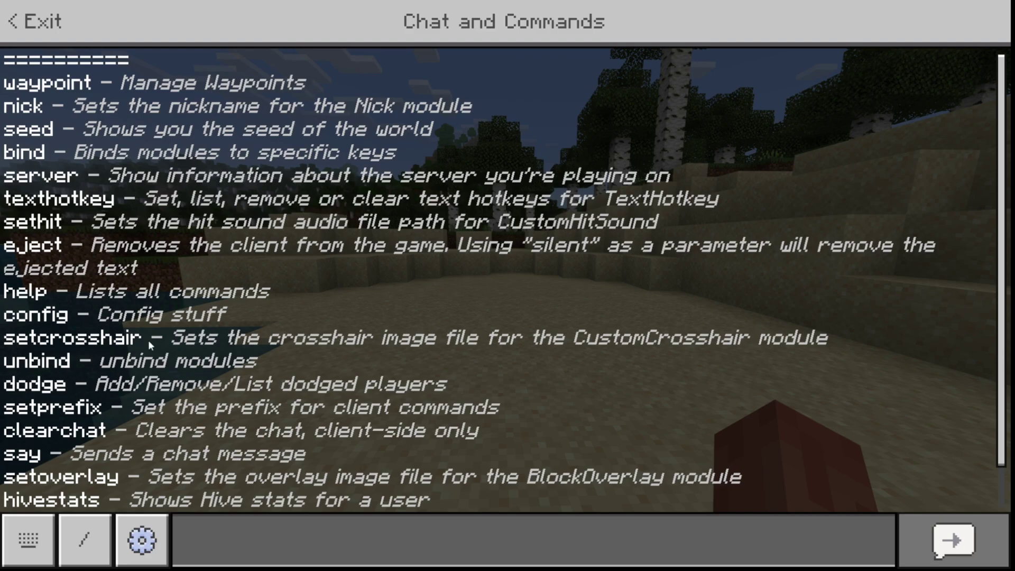
- Run .seed to print the world seed, then close chat
{"action": "left_click", "coordinate": [419, 547]}
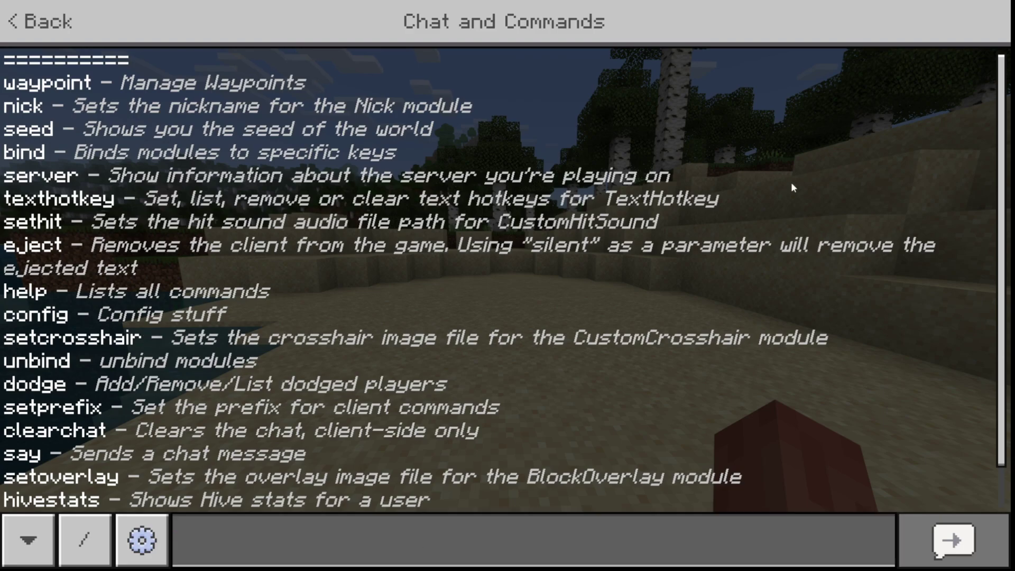
{"action": "type", "text": ".seed"}
{"action": "key", "text": "Return"}
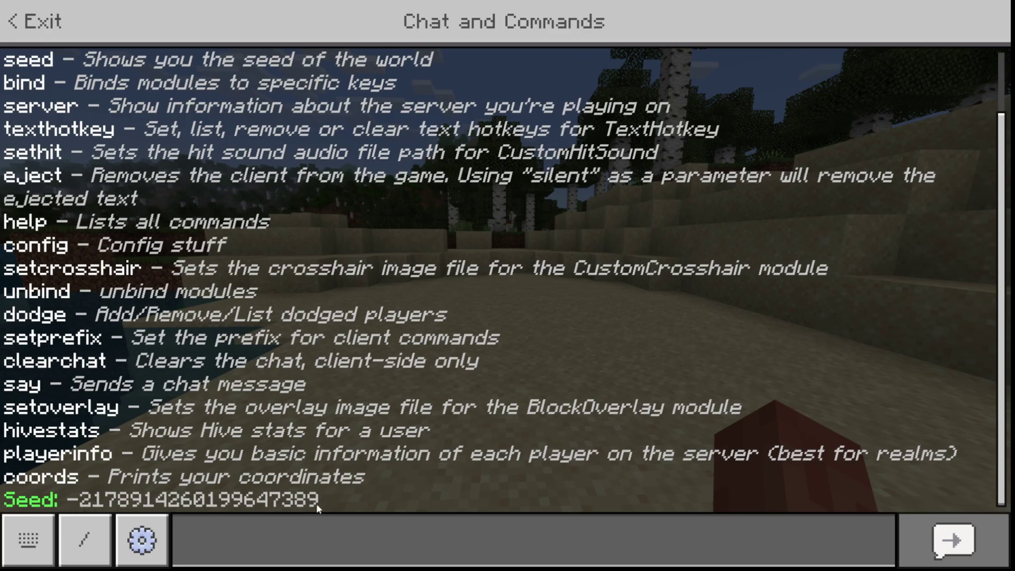
{"action": "key", "text": "Escape"}
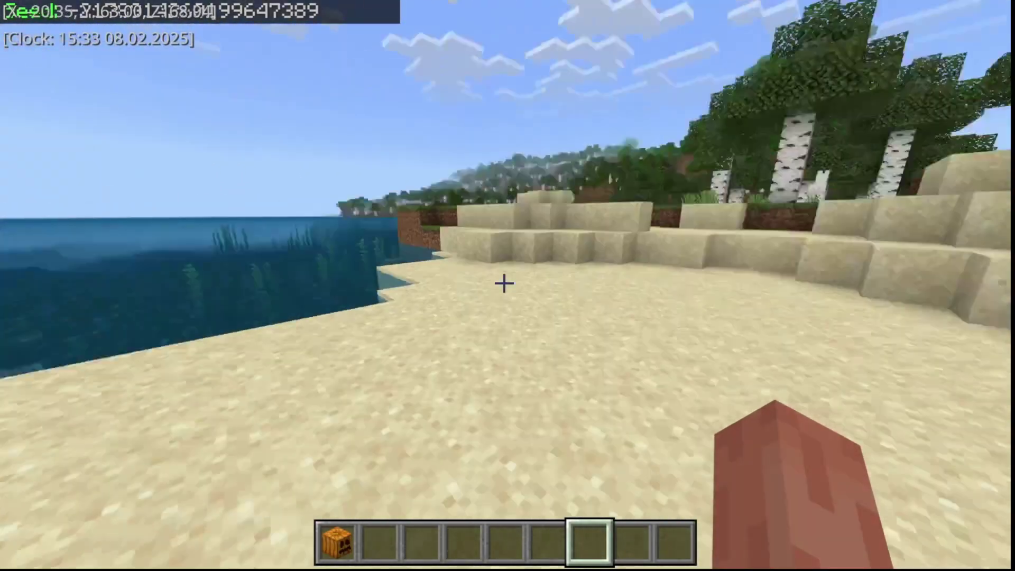
- In the OderSo Modules menu, set the Zoom toggle key to C and enable Zoom
{"action": "key", "text": "k"}
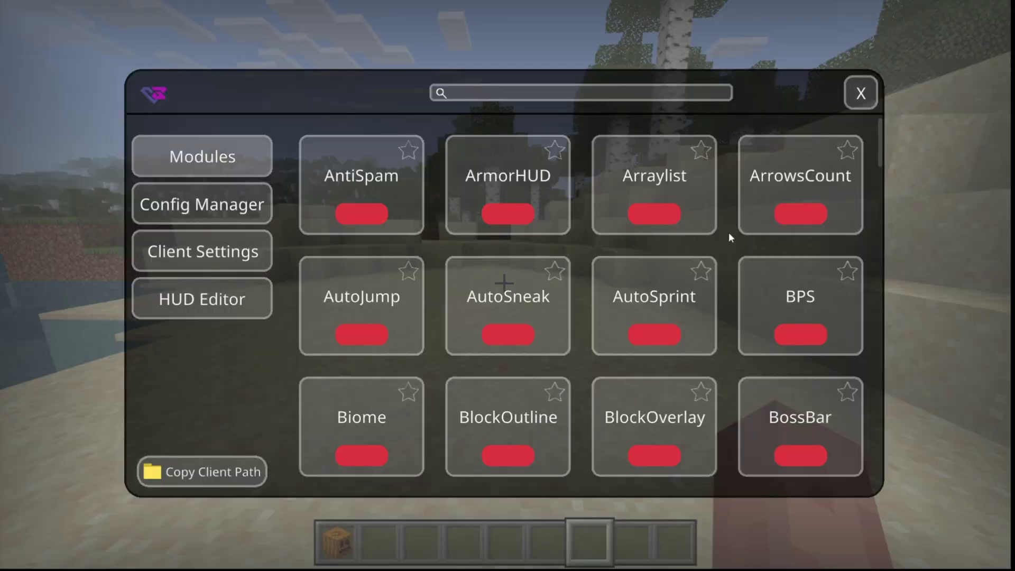
{"action": "left_click_drag", "start_coordinate": [882, 153], "coordinate": [924, 477]}
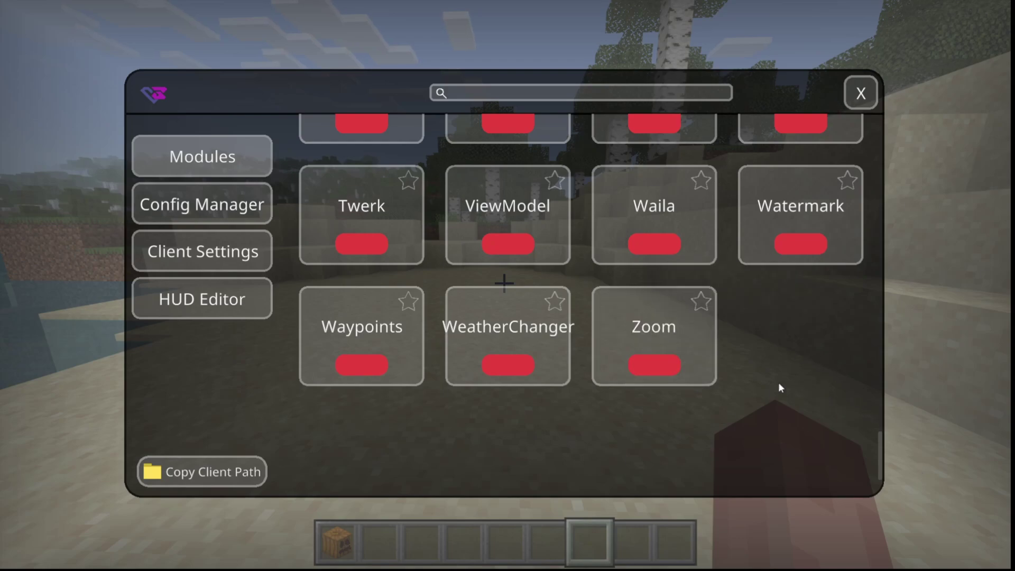
{"action": "left_click", "coordinate": [637, 306]}
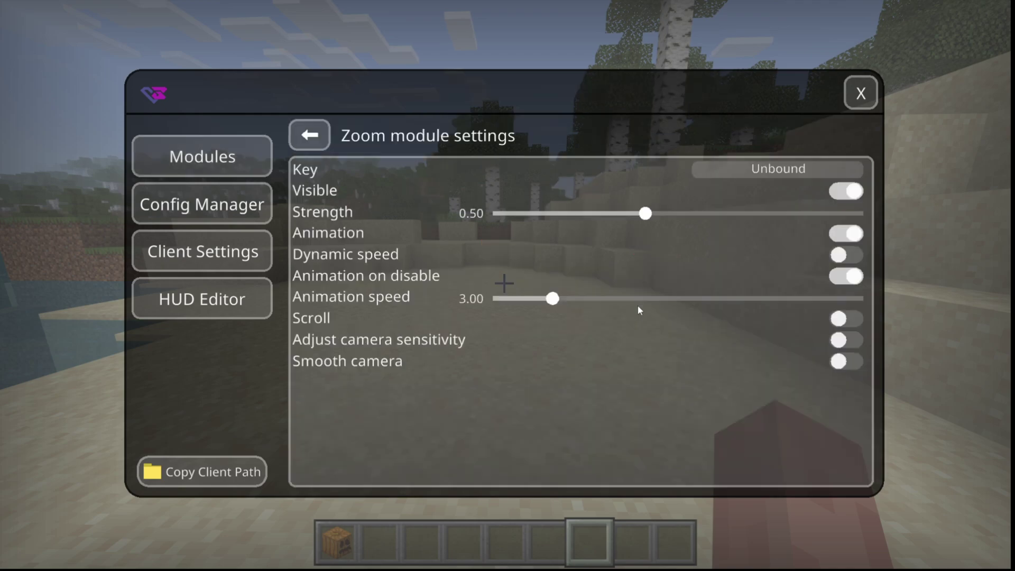
{"action": "left_click", "coordinate": [777, 170]}
{"action": "key", "text": "c"}
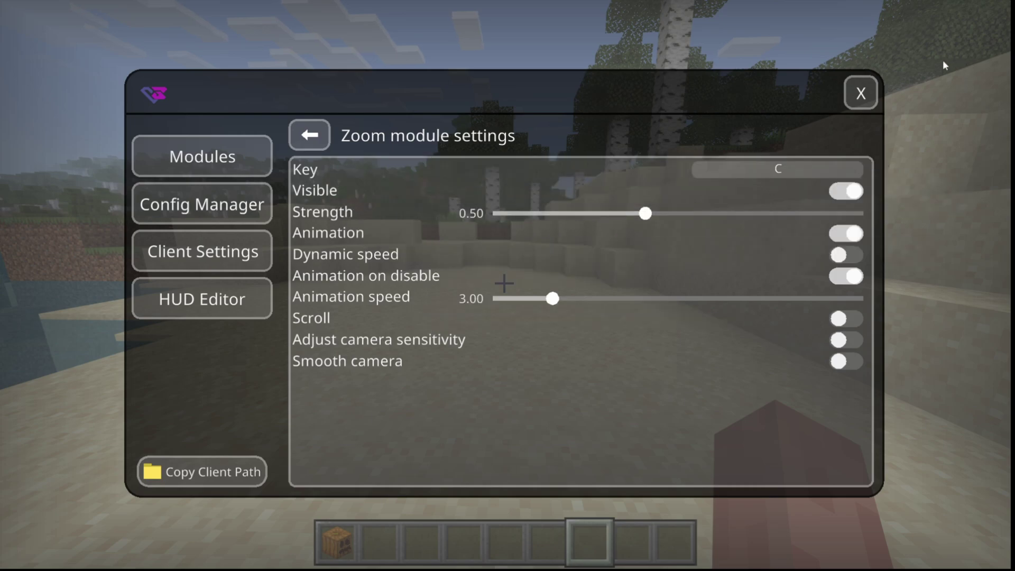
{"action": "left_click", "coordinate": [310, 135]}
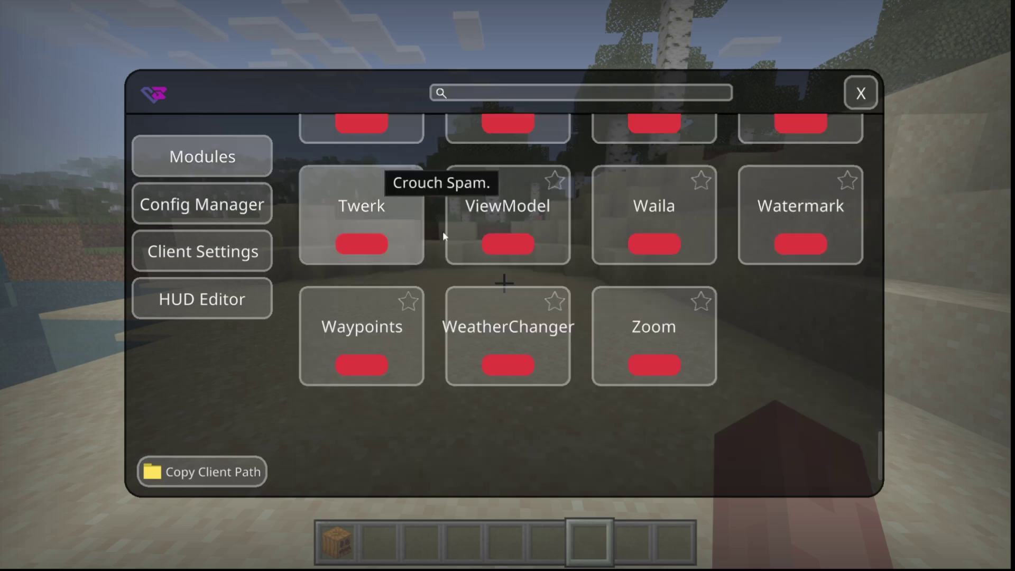
{"action": "left_click", "coordinate": [651, 368]}
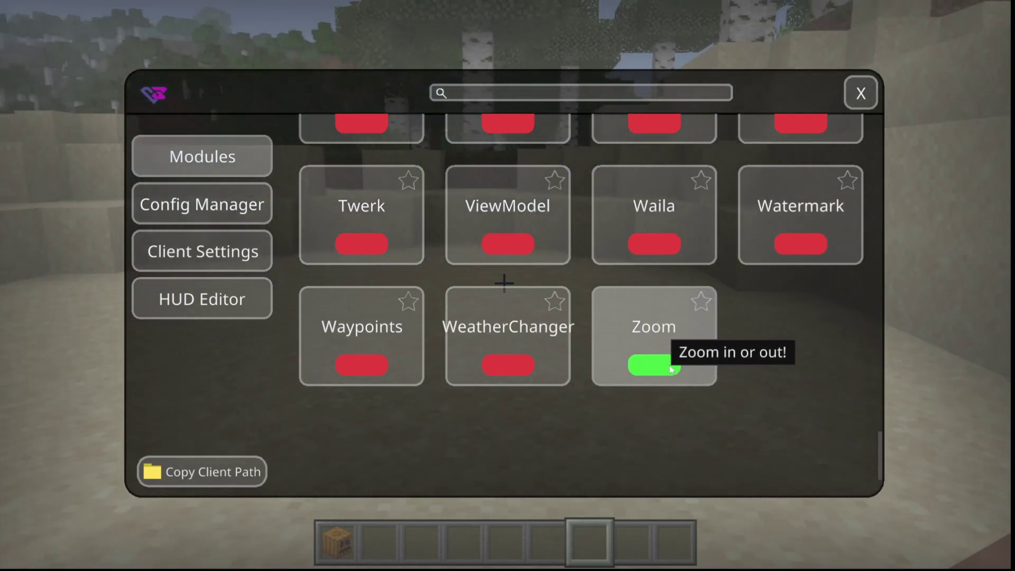
- Turn Zoom back off, close the OderSo menu, and switch to front third-person view (F5)
{"action": "left_click", "coordinate": [707, 370]}
{"action": "key", "text": "Escape"}
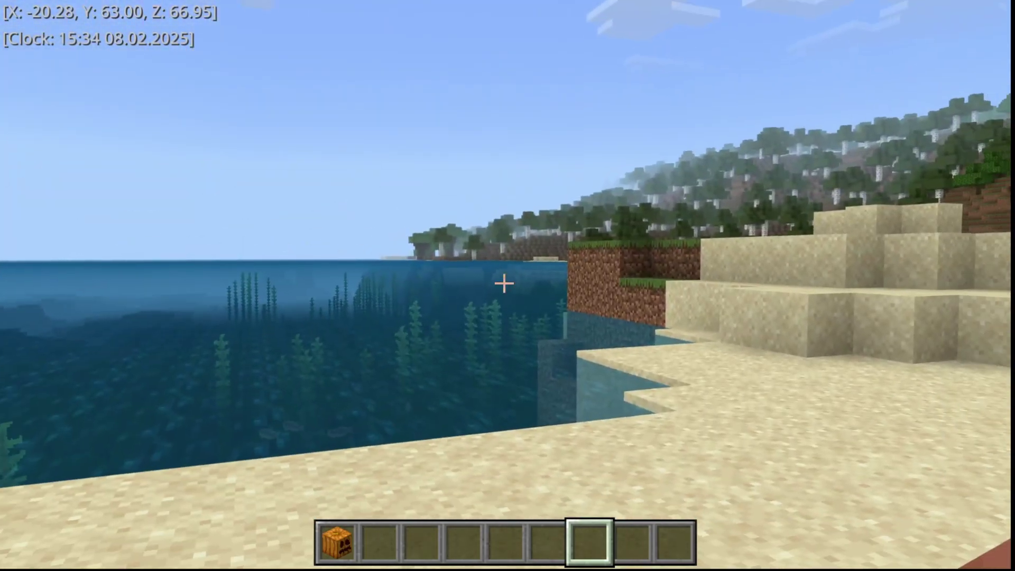
{"action": "left_click", "coordinate": [505, 283]}
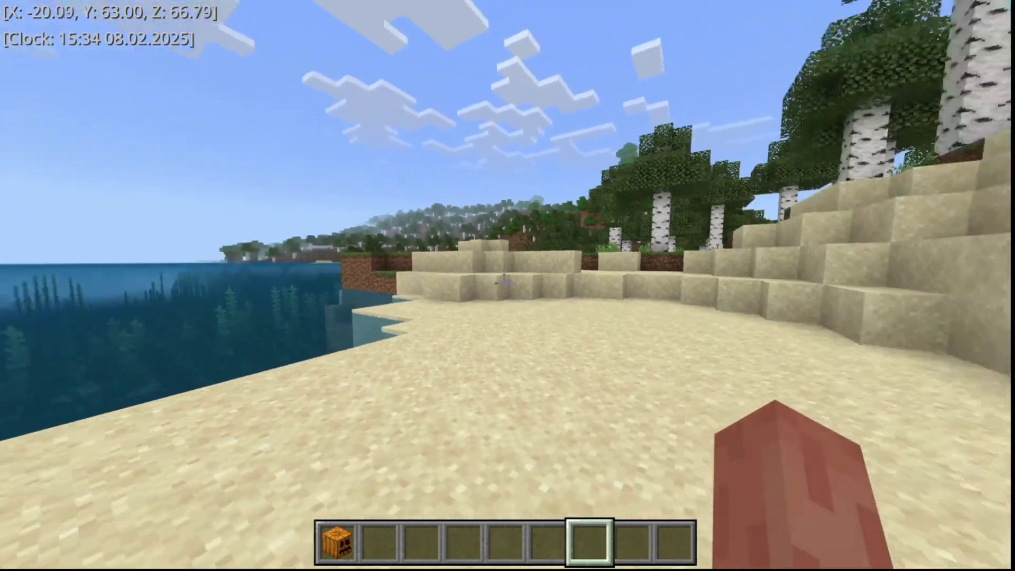
{"action": "key", "text": "F5"}
{"action": "key", "text": "F5"}
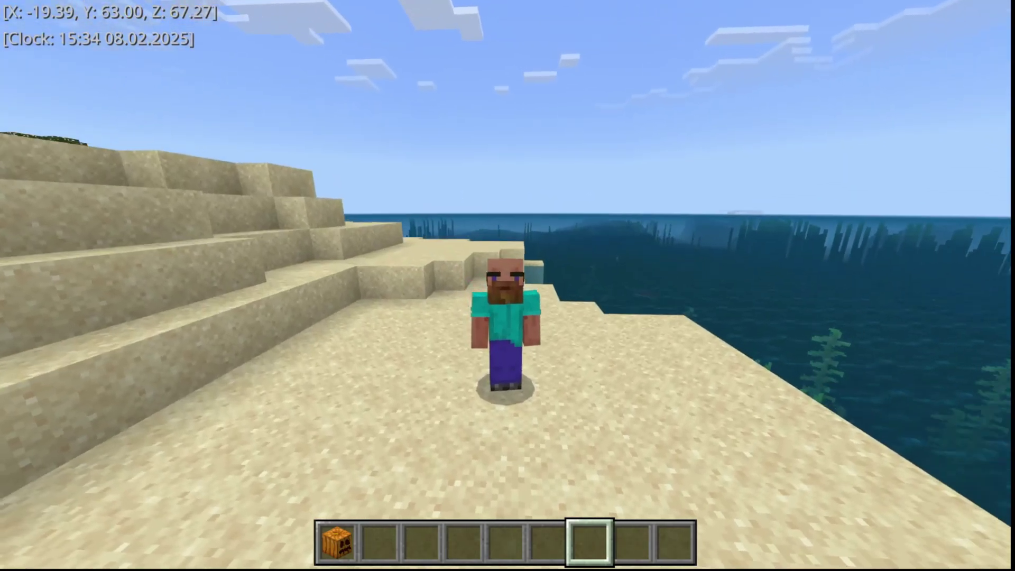